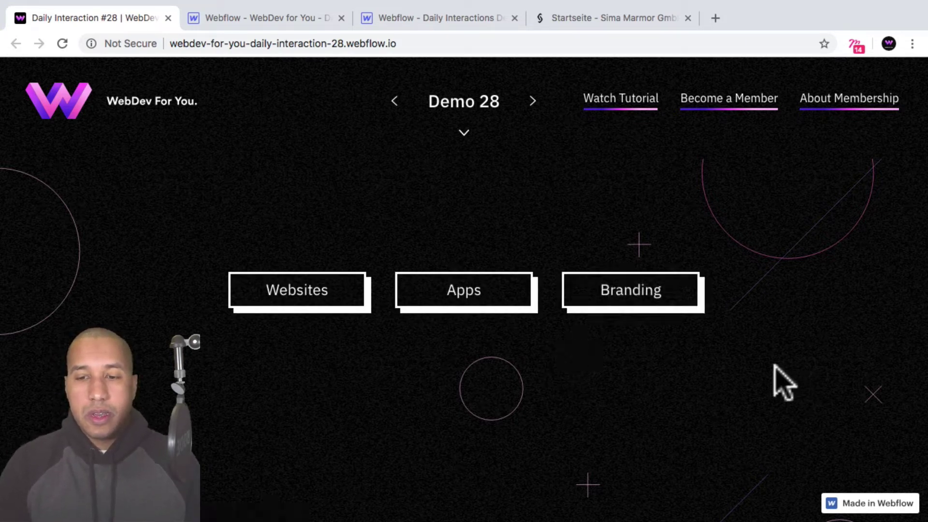
Step: View the Sima Marmor website as the design reference and return to the Daily Interaction #28 demo page
click(601, 33)
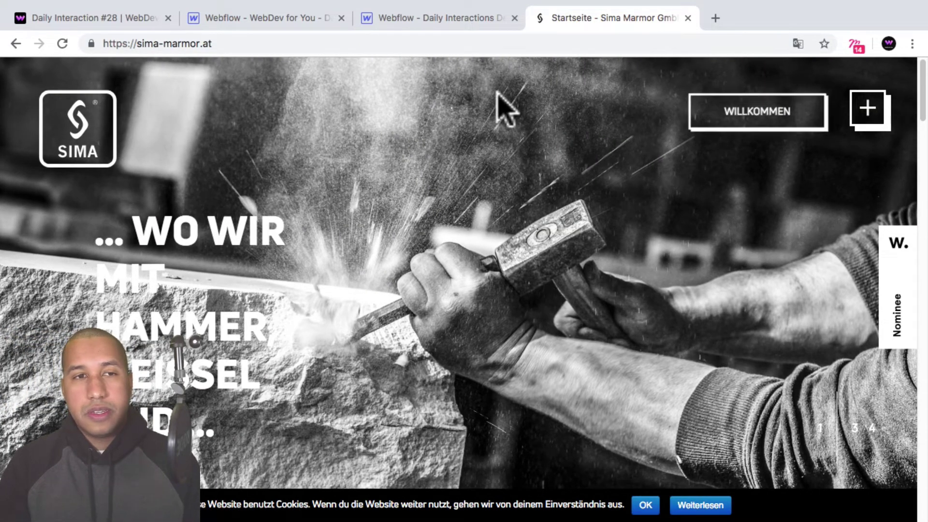
click(121, 20)
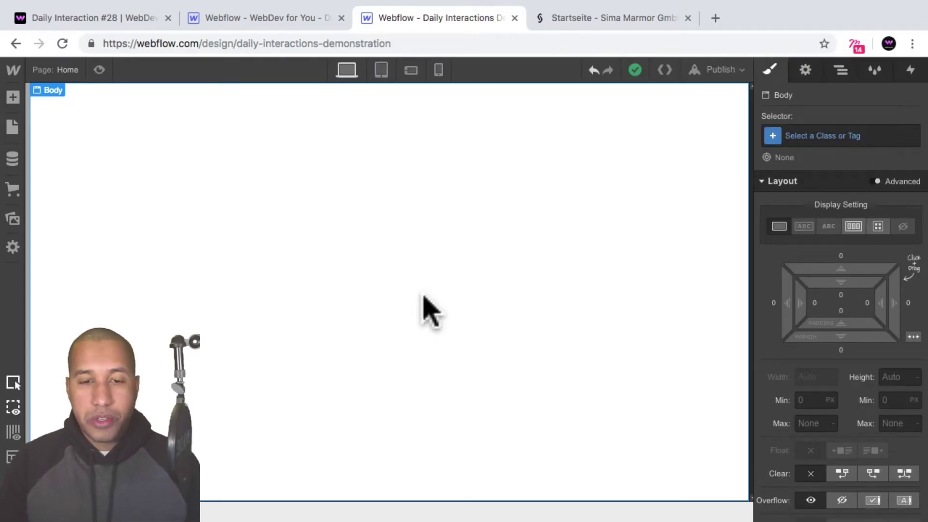
Step: Create the class d-28-body on the Body element of the Daily Interactions demonstration project
click(798, 137)
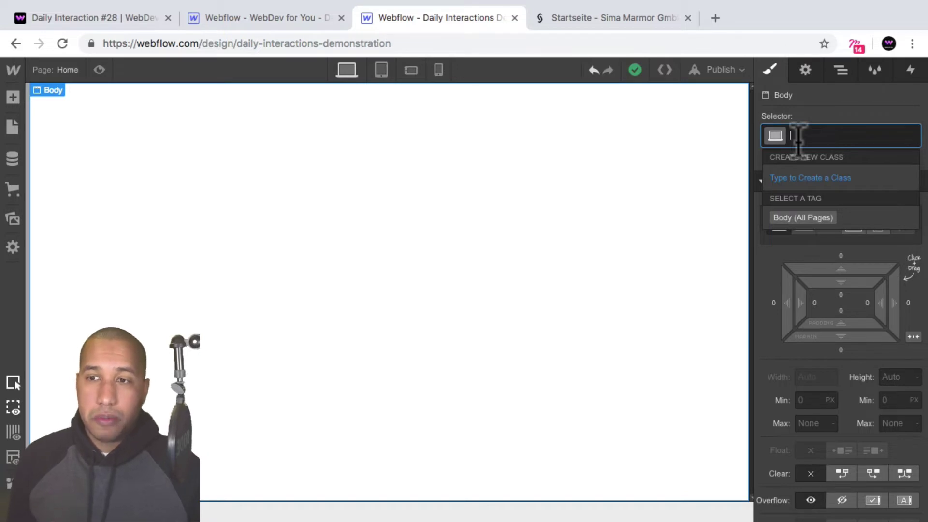
text(d-)
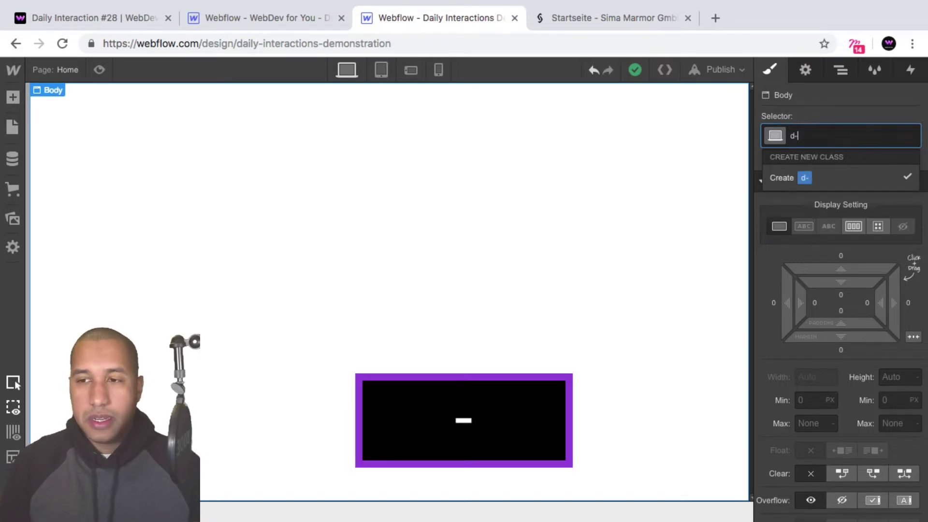
text(2)
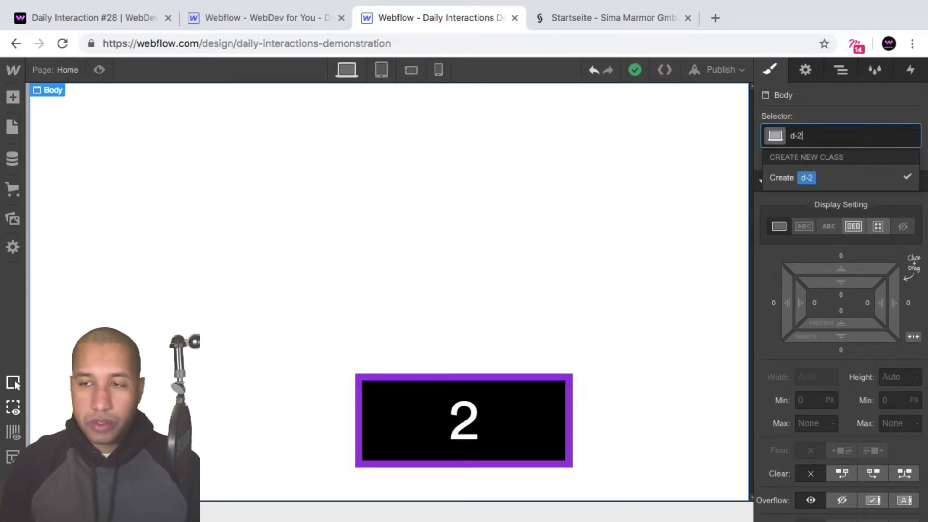
text(8-body)
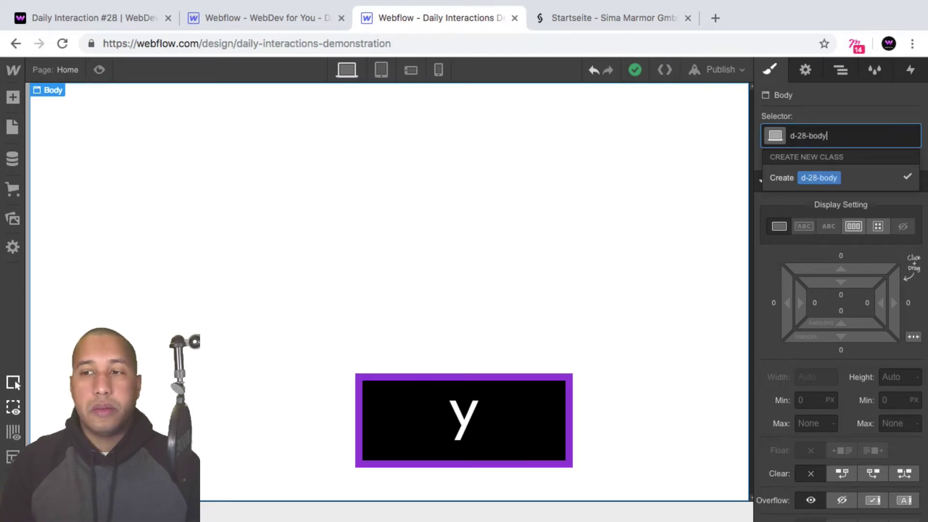
key(Return)
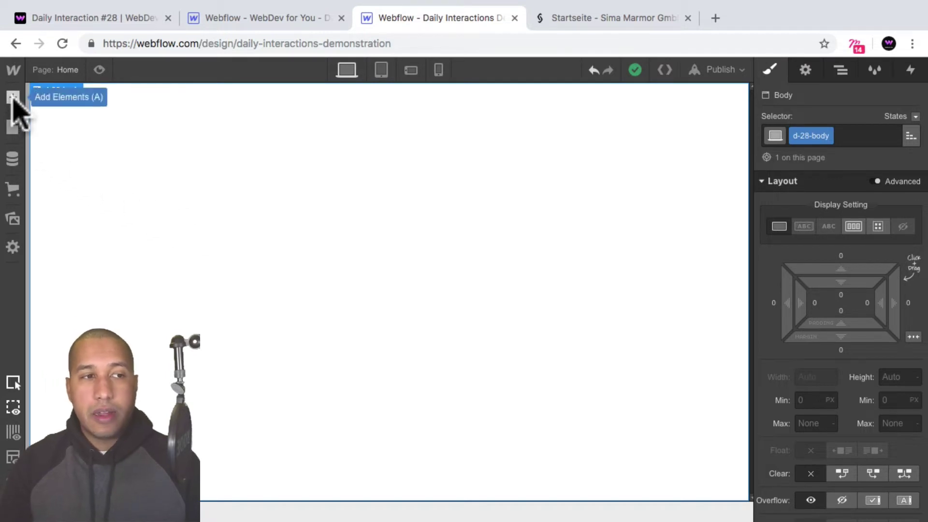
Step: Add a Section to the page body and give it the new class d-28-section
click(13, 98)
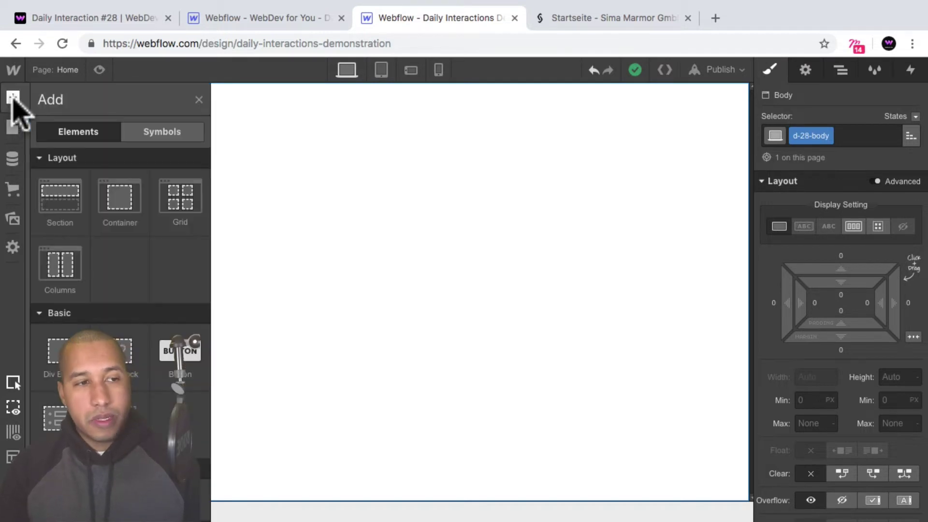
click(63, 203)
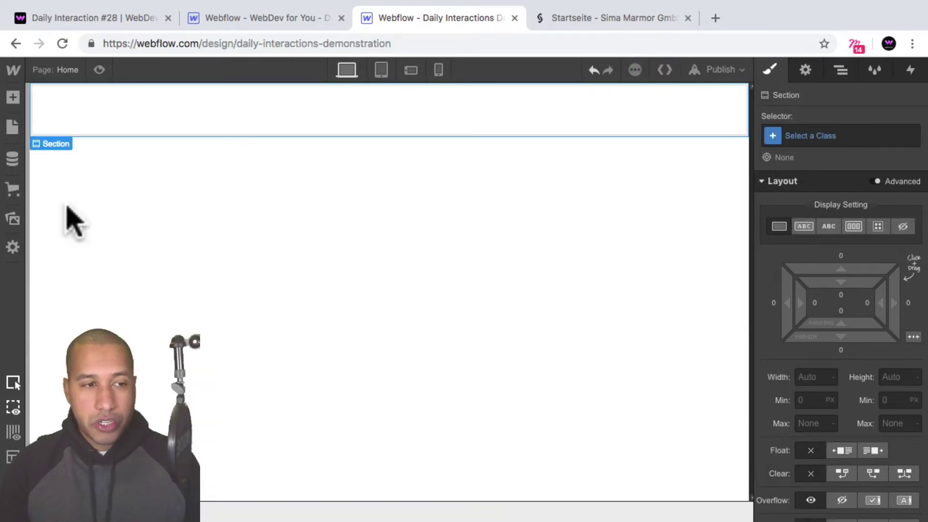
click(836, 127)
text(d-28-)
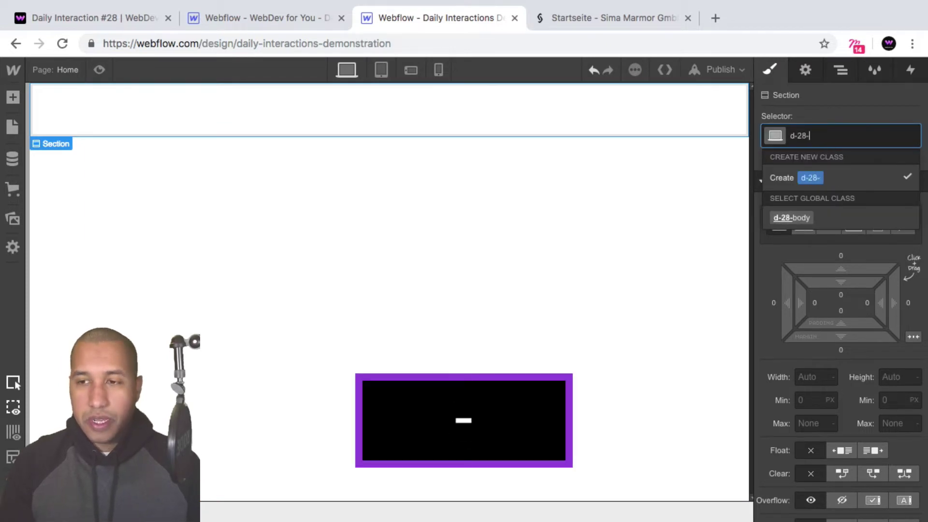
text(section)
key(Return)
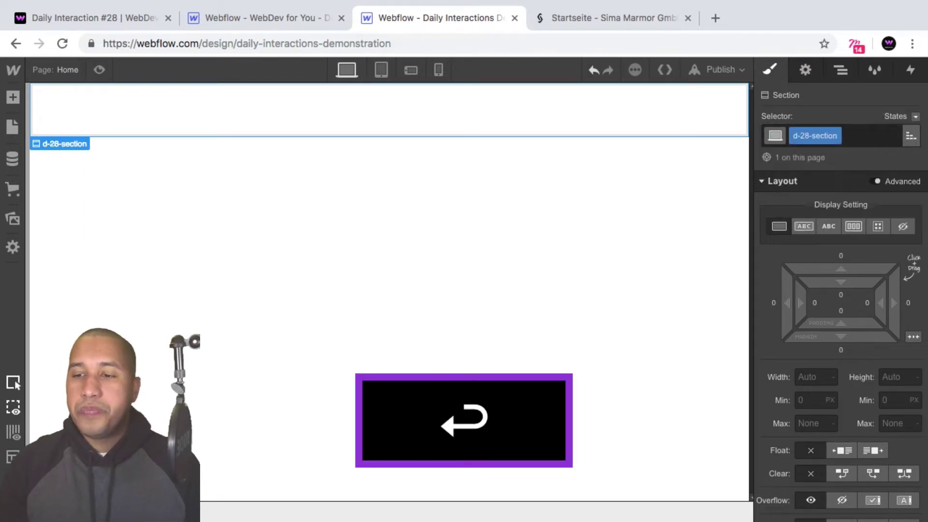
Step: Set the section's height to 100 VH and its background color to black
click(890, 377)
text(100vh)
key(Return)
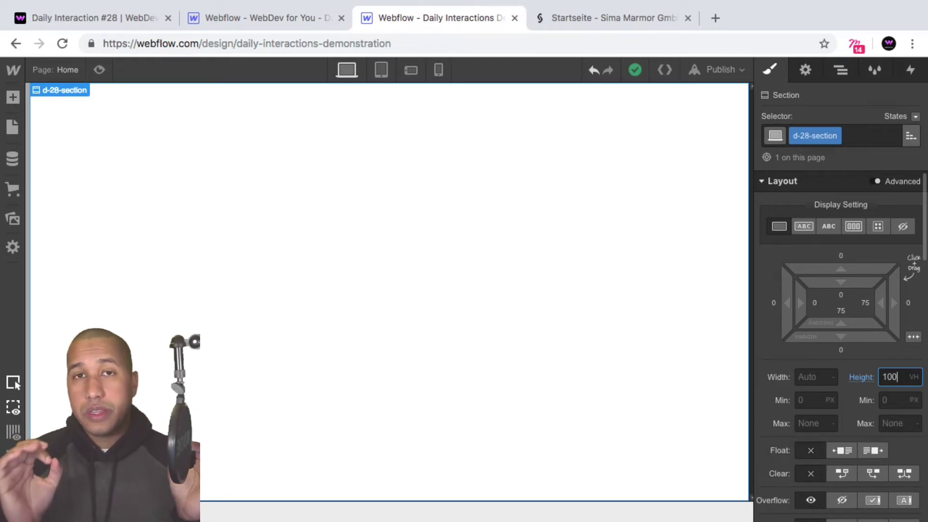
scroll(904, 348, down, 3)
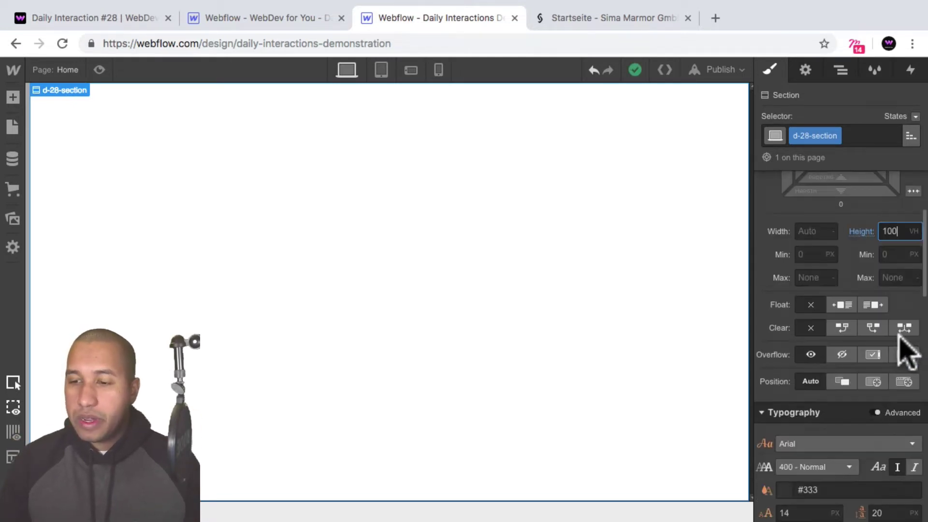
scroll(904, 348, down, 7)
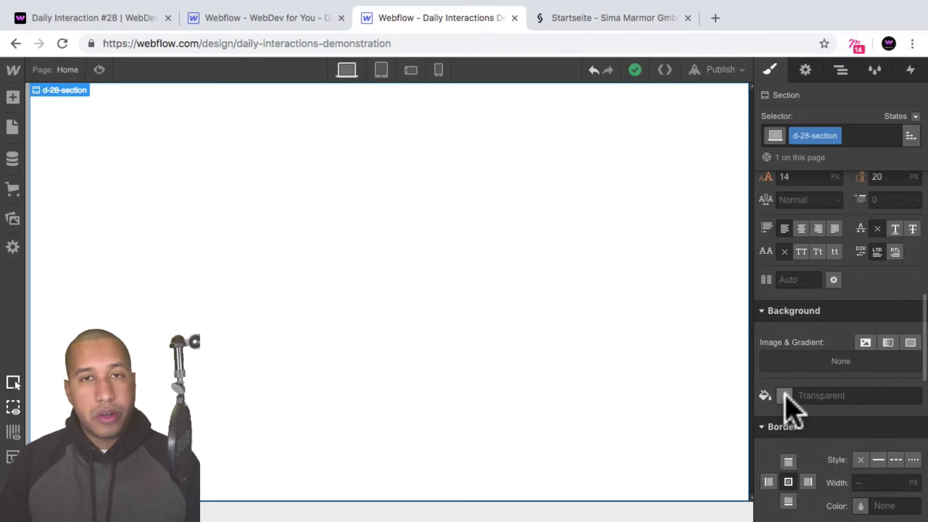
click(786, 395)
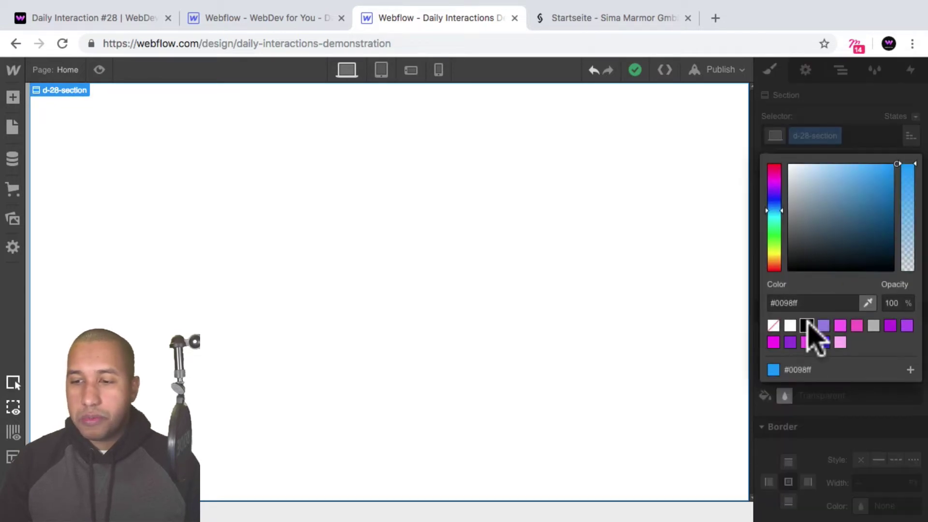
click(807, 327)
click(846, 415)
Step: Set the section to a horizontal flex layout with its children centered on both axes
scroll(867, 386, up, 10)
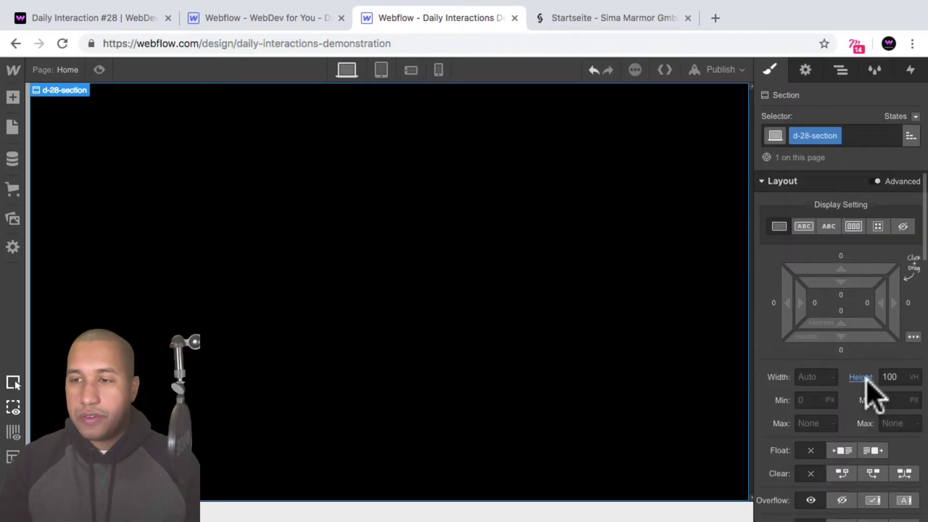
click(853, 226)
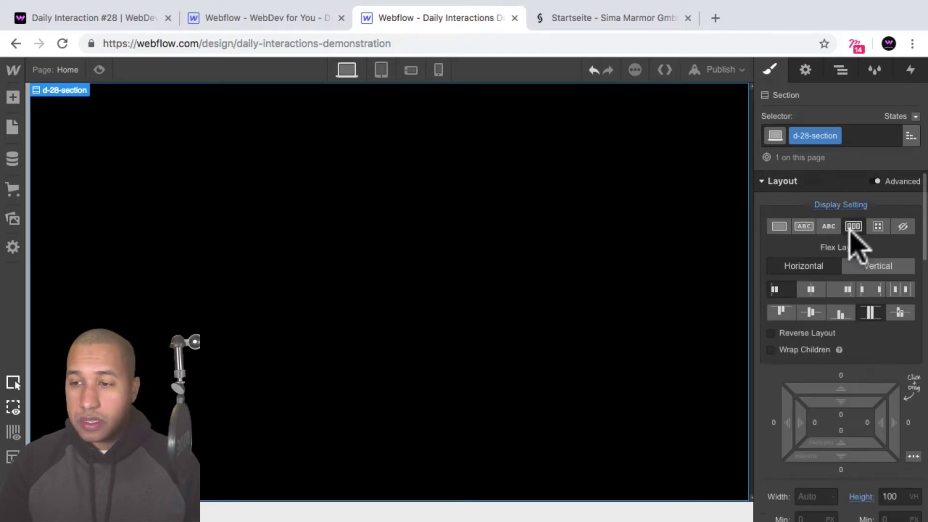
click(811, 289)
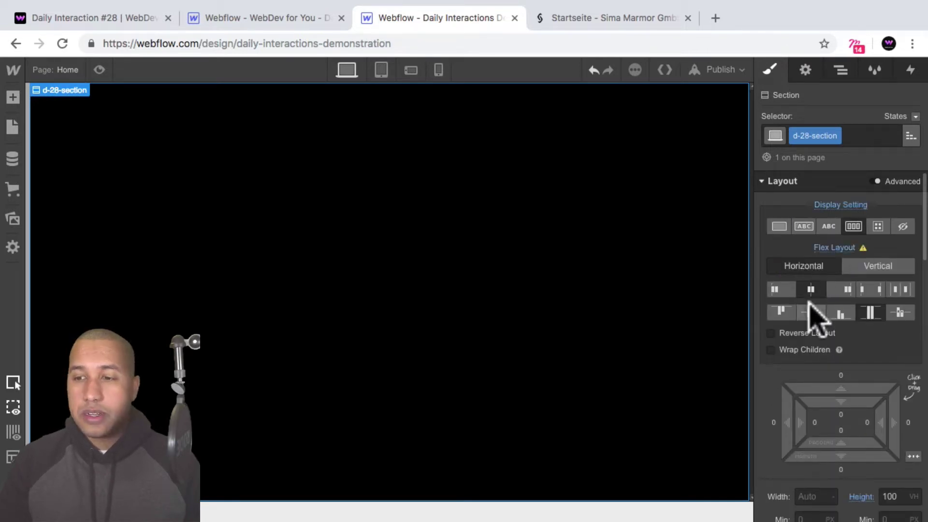
Step: Place a Link Block inside the section and give it the new class d-28-link-block
click(13, 98)
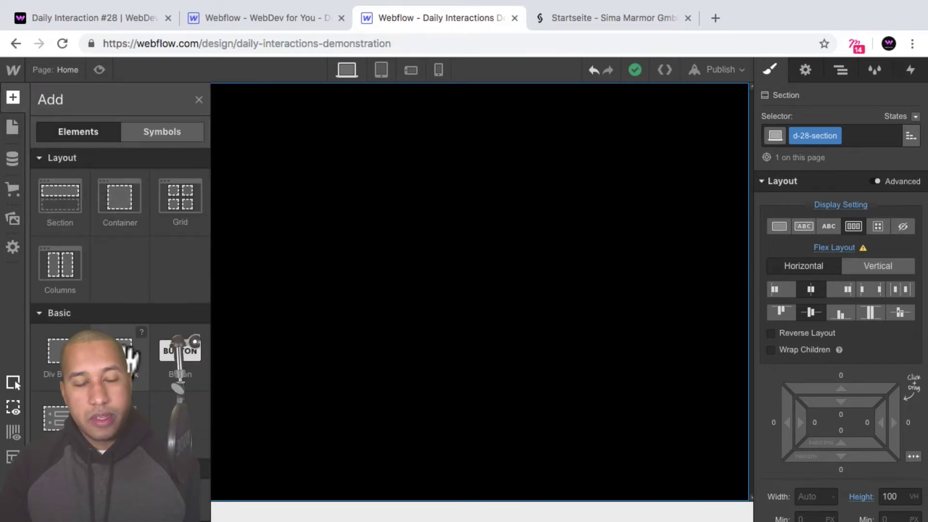
drag(131, 355, 379, 364)
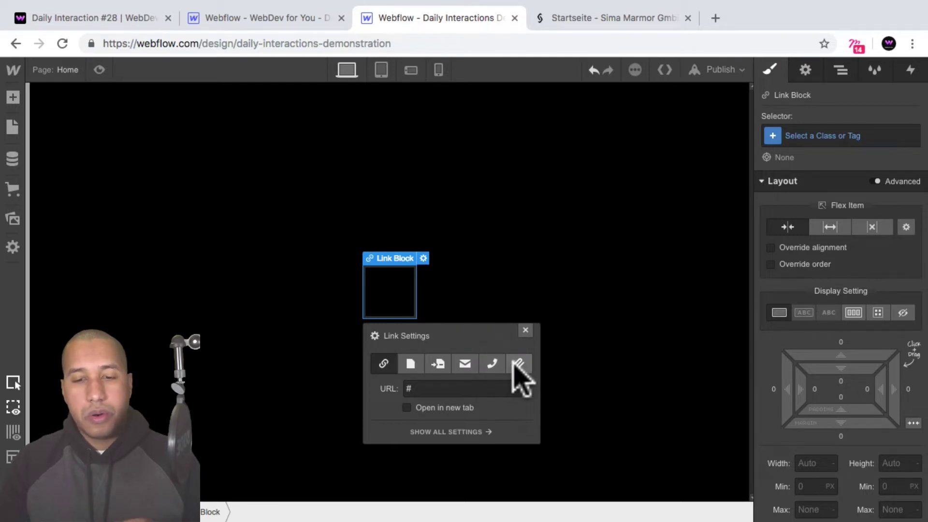
click(828, 137)
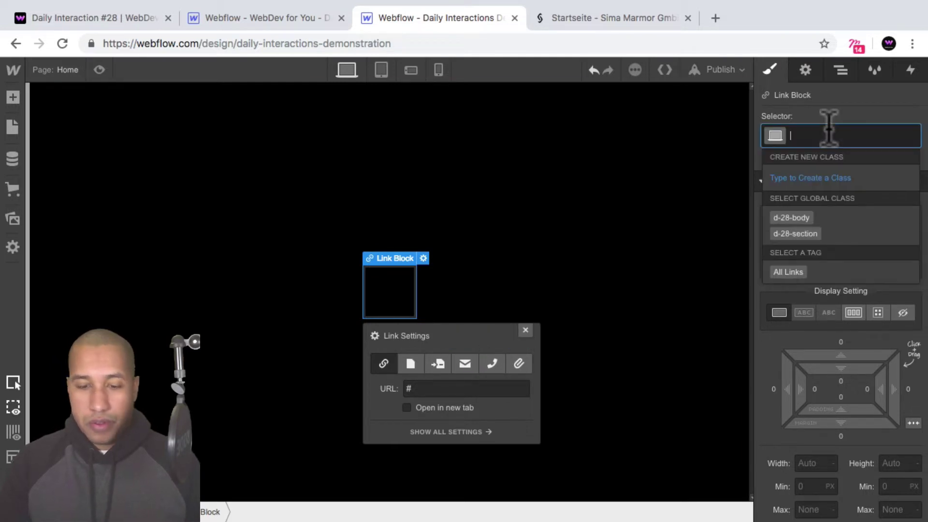
text(d-28-)
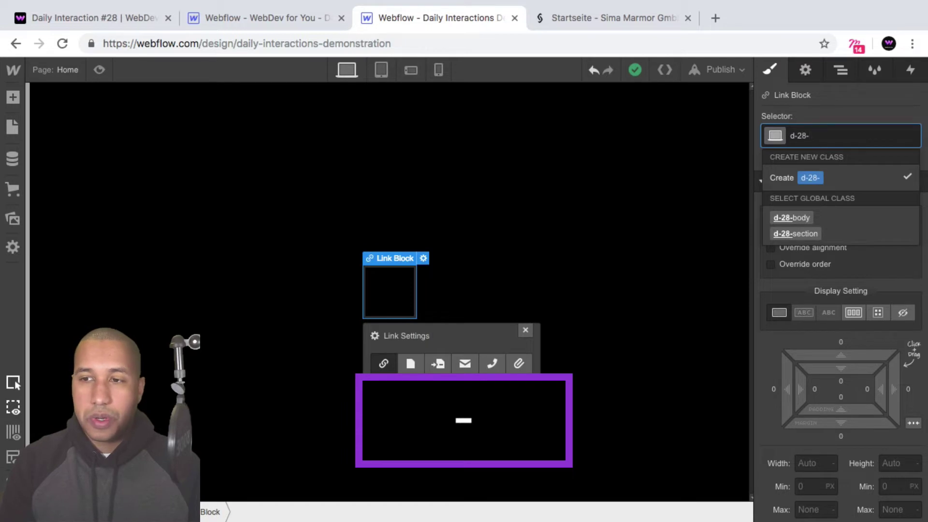
text(link-block)
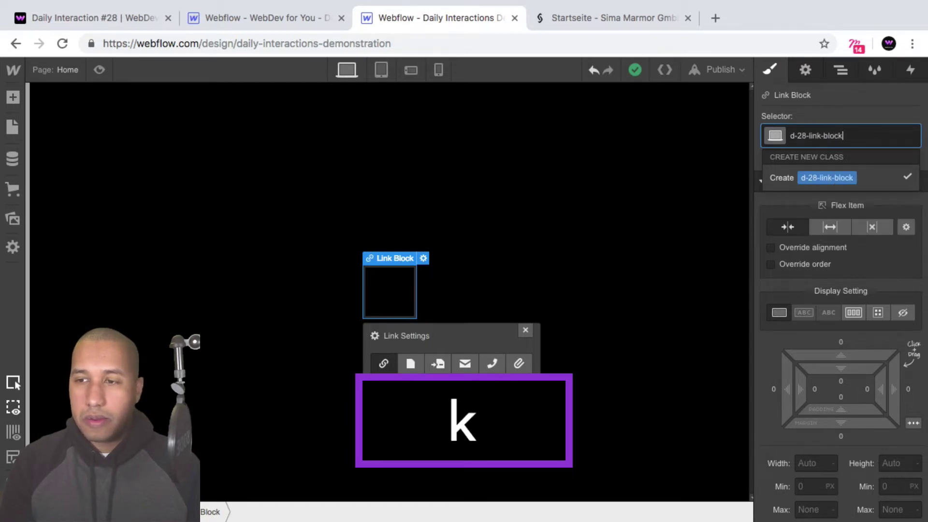
key(Return)
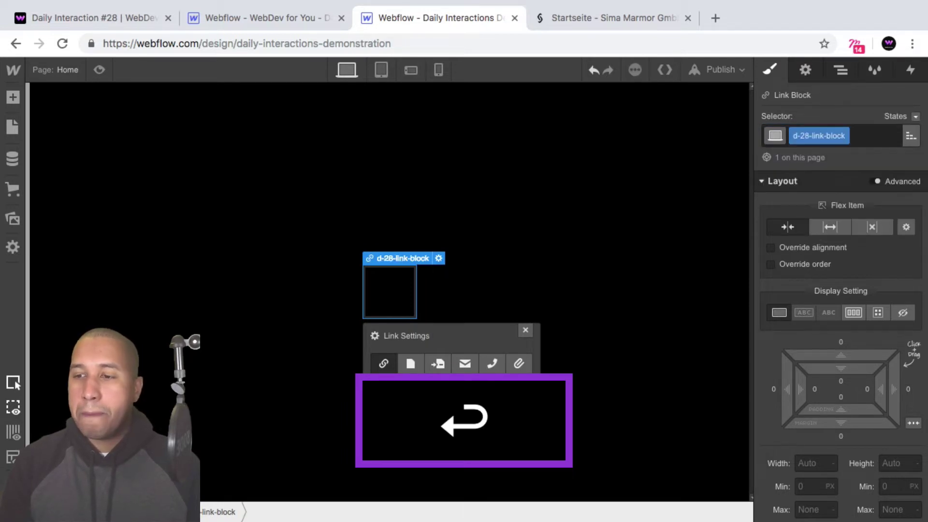
Step: Make the link block a horizontal flex container with justify and align both set to center
click(853, 312)
scroll(851, 299, down, 1)
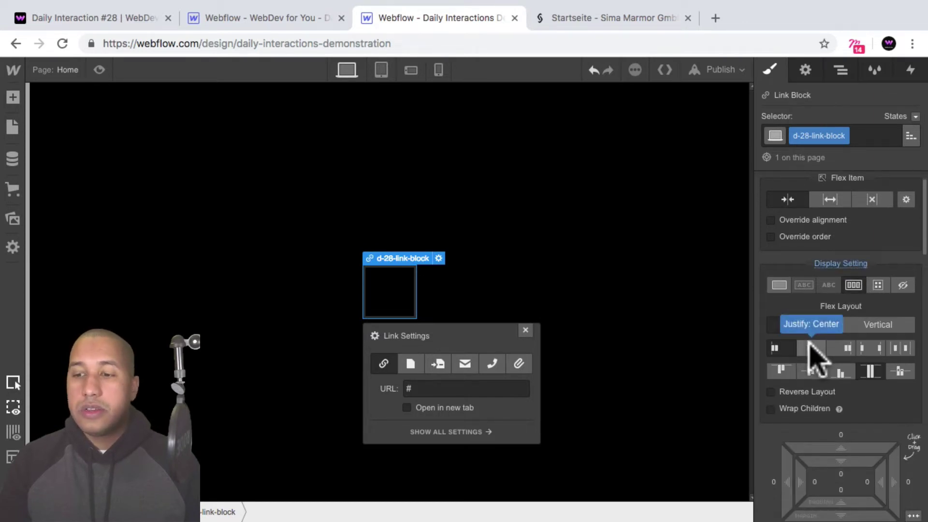
click(811, 347)
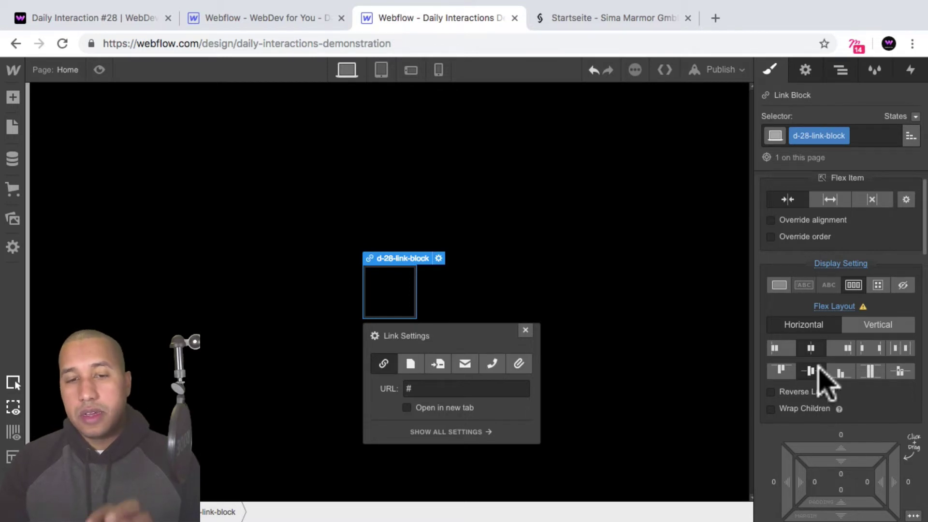
Step: Set the link block's width to 200 px and height to 50 px
scroll(829, 298, down, 2)
scroll(834, 310, down, 3)
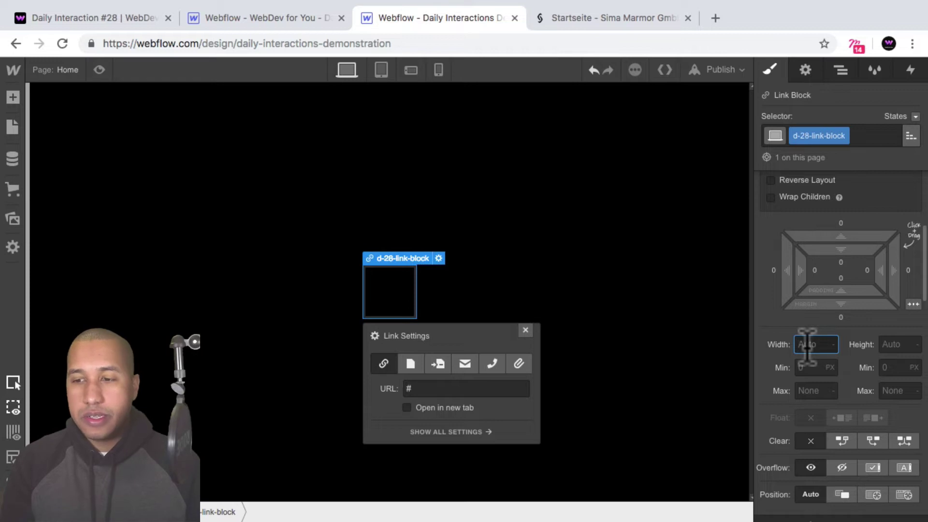
text(200px)
key(Tab)
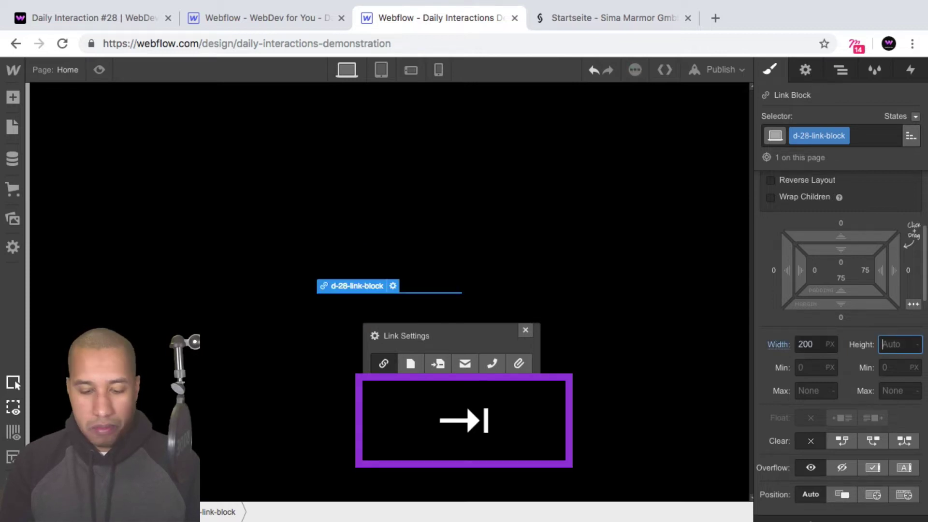
text(50)
key(Return)
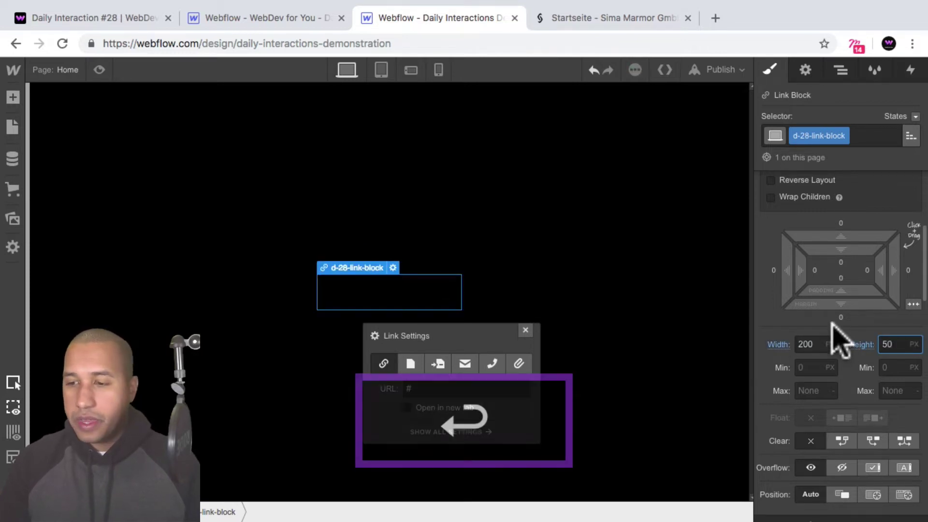
Step: Give the link block a solid white border 3 px wide on all sides
scroll(839, 338, down, 10)
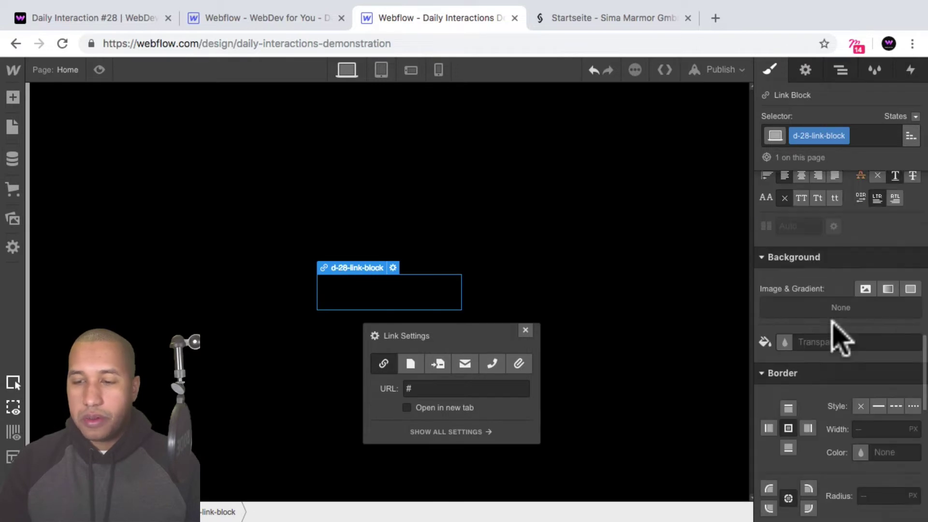
scroll(839, 338, down, 3)
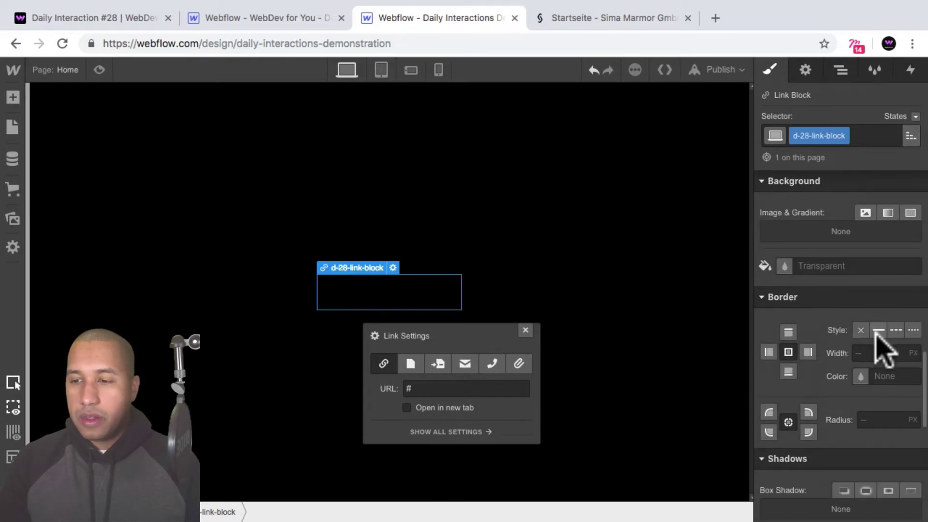
click(878, 331)
click(855, 352)
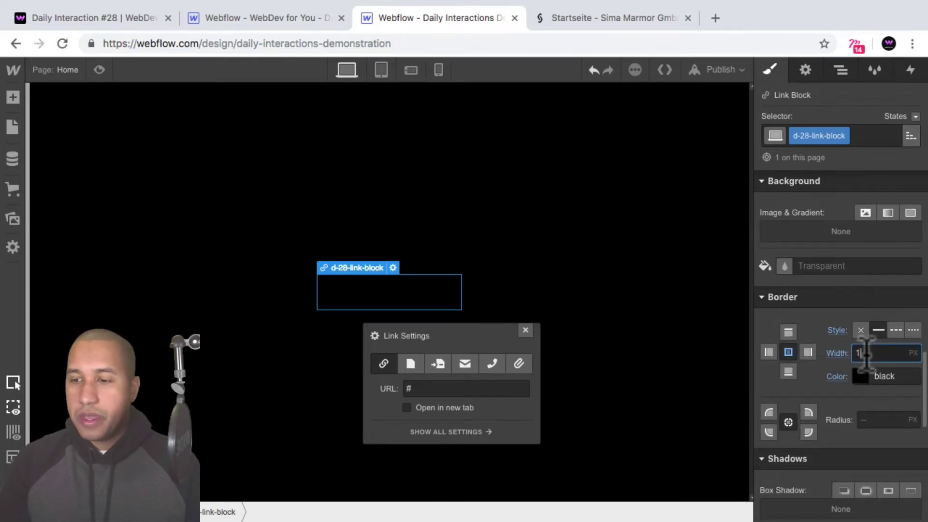
text(3)
key(Return)
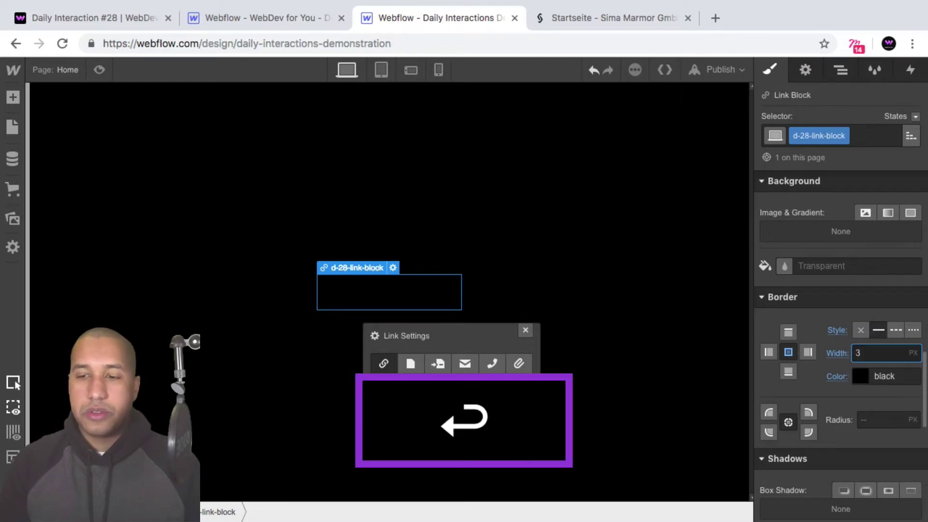
click(866, 382)
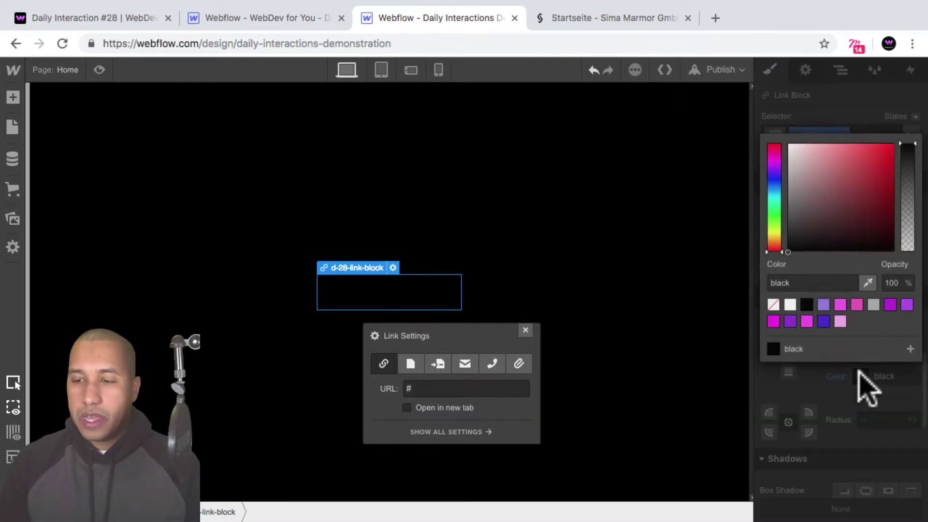
click(791, 306)
scroll(866, 406, down, 2)
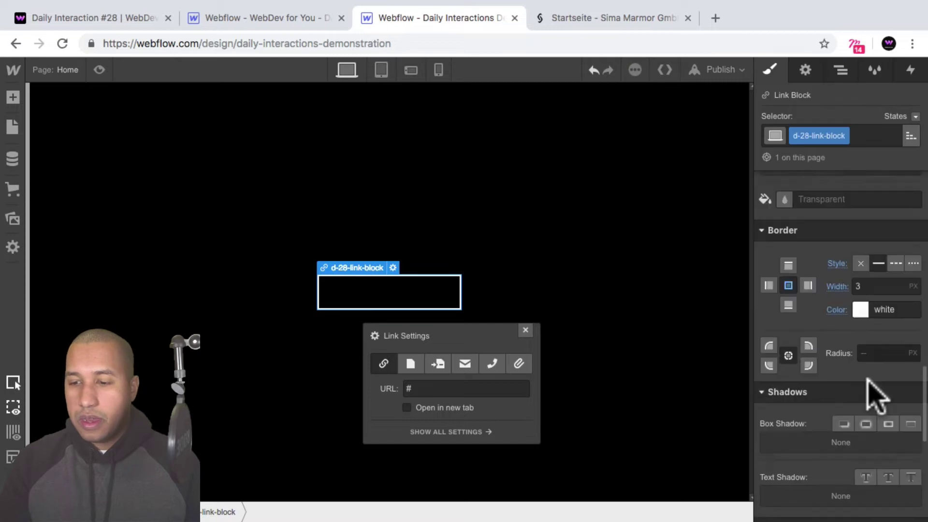
Step: Add a white outside box shadow to the link block with distance 10 px and blur 0 px
scroll(876, 397, down, 2)
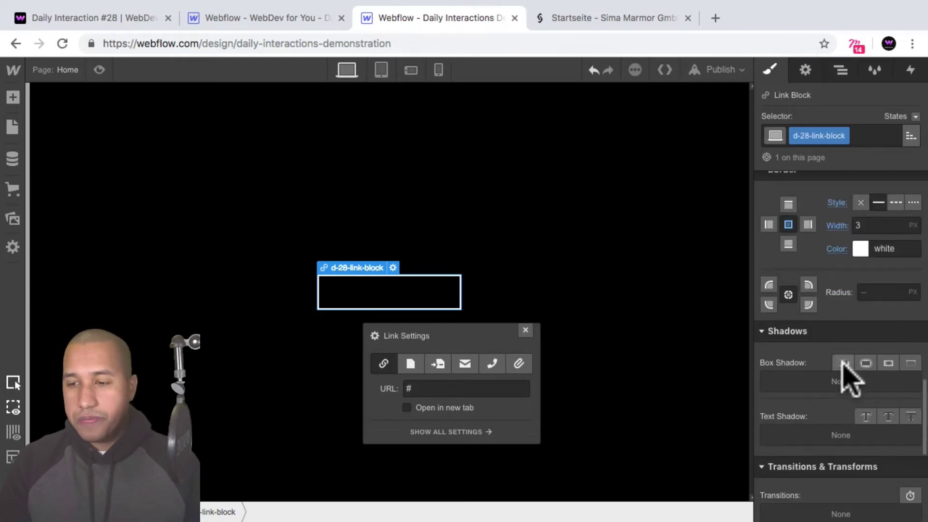
click(843, 363)
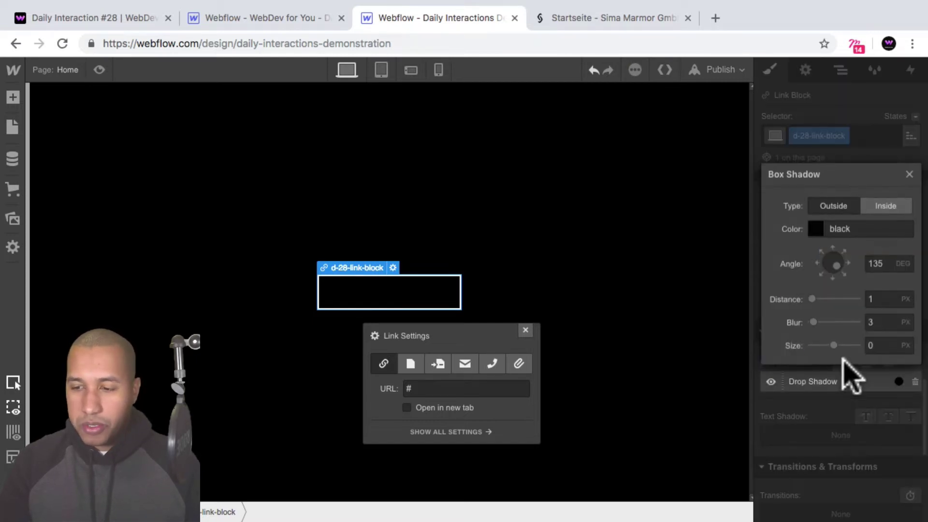
click(871, 300)
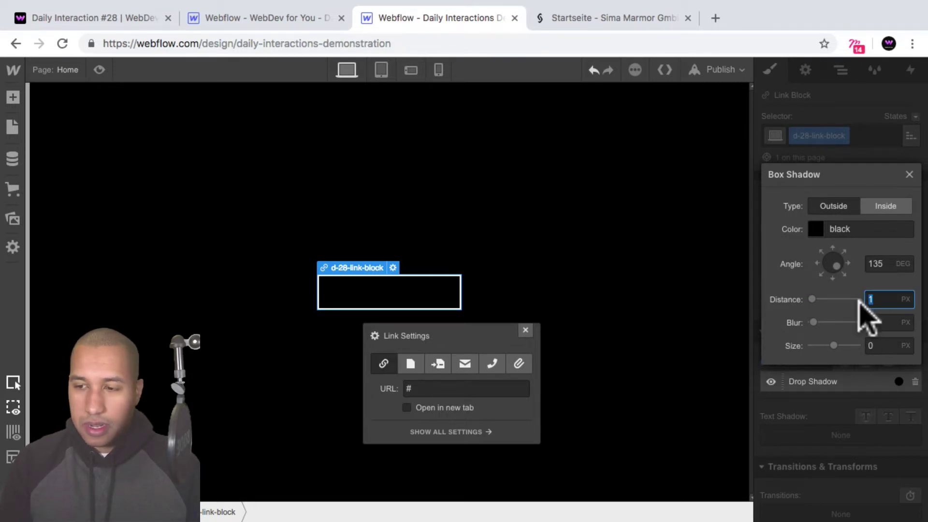
text(10)
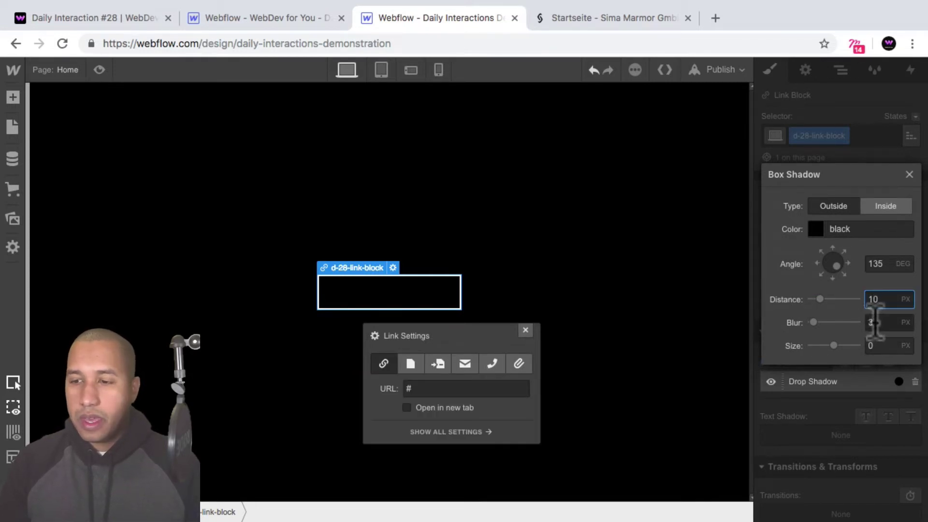
click(870, 323)
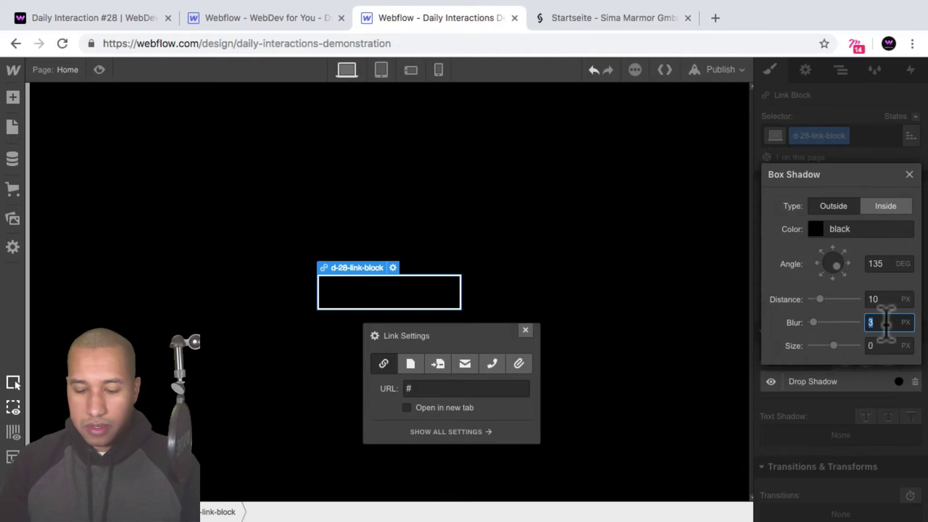
key(Return)
click(822, 230)
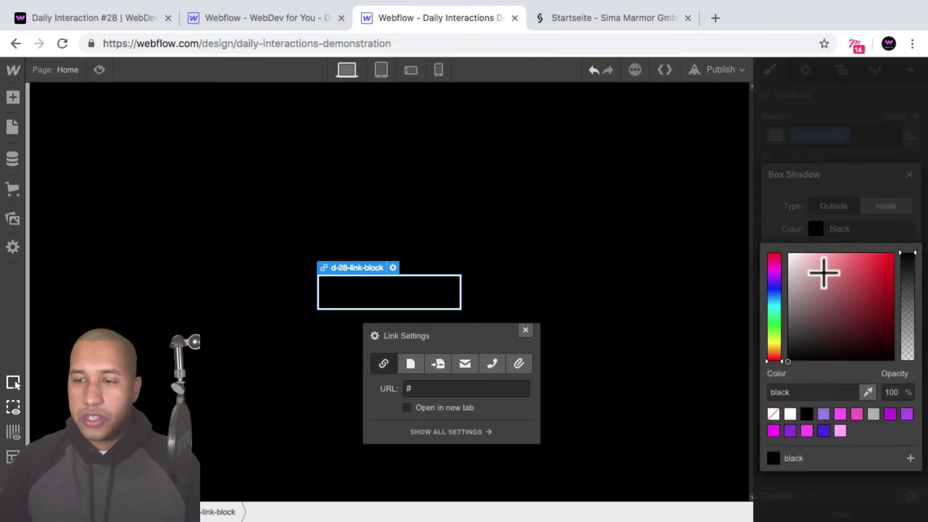
click(790, 415)
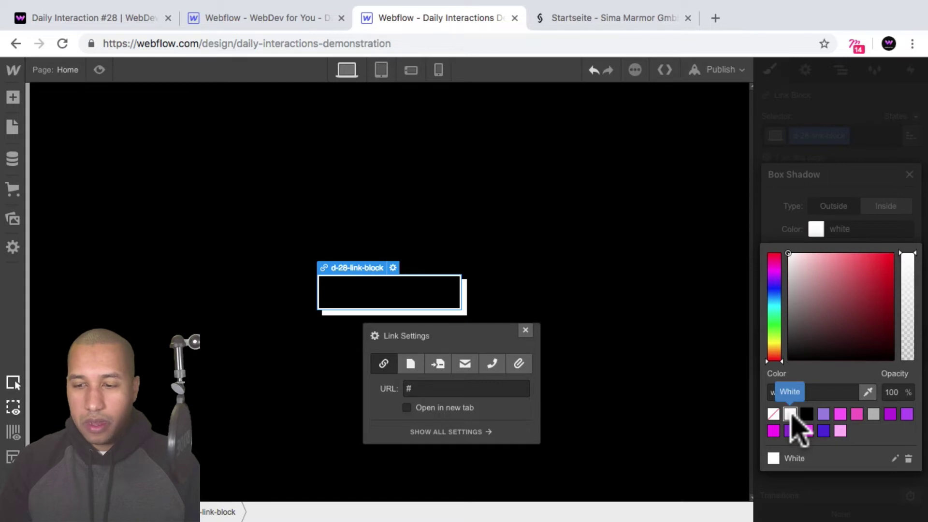
click(808, 227)
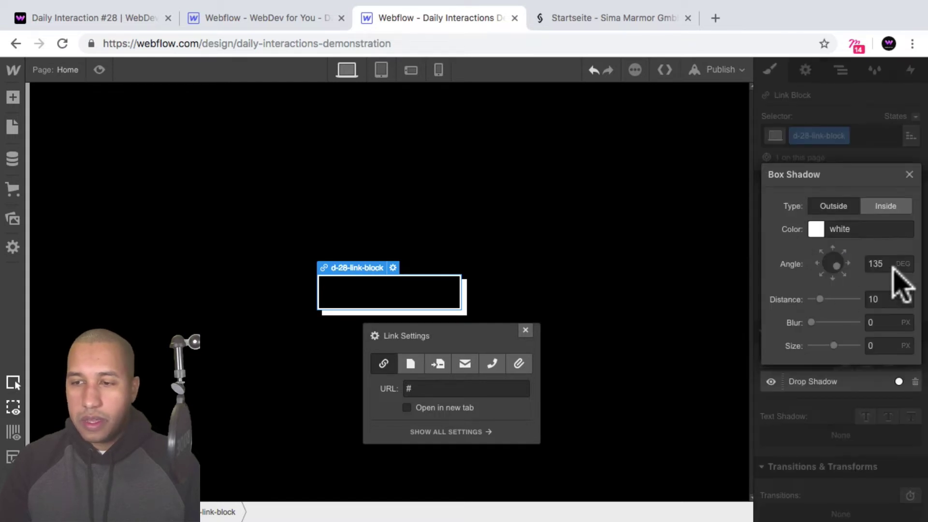
click(910, 175)
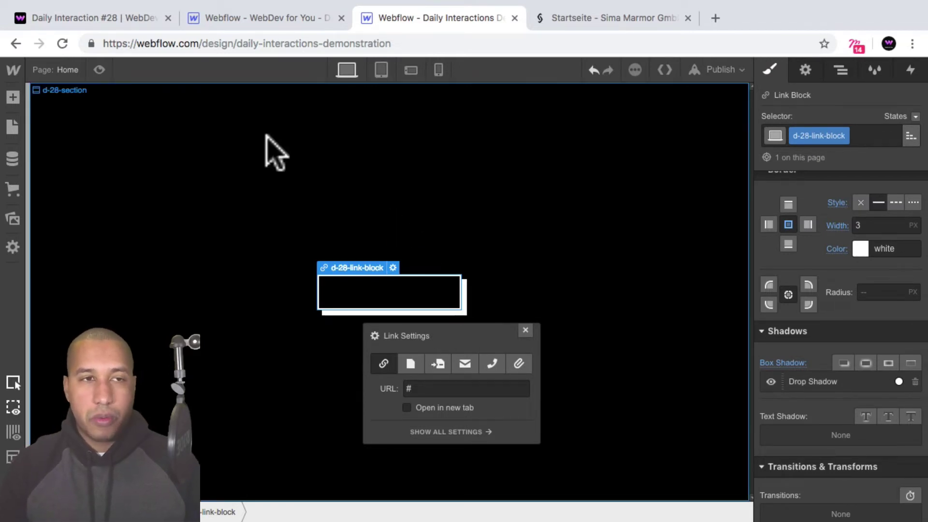
Step: Check the buttons in the published Demo 28 page, then return to the Designer and add a Text Block inside the link block
click(138, 17)
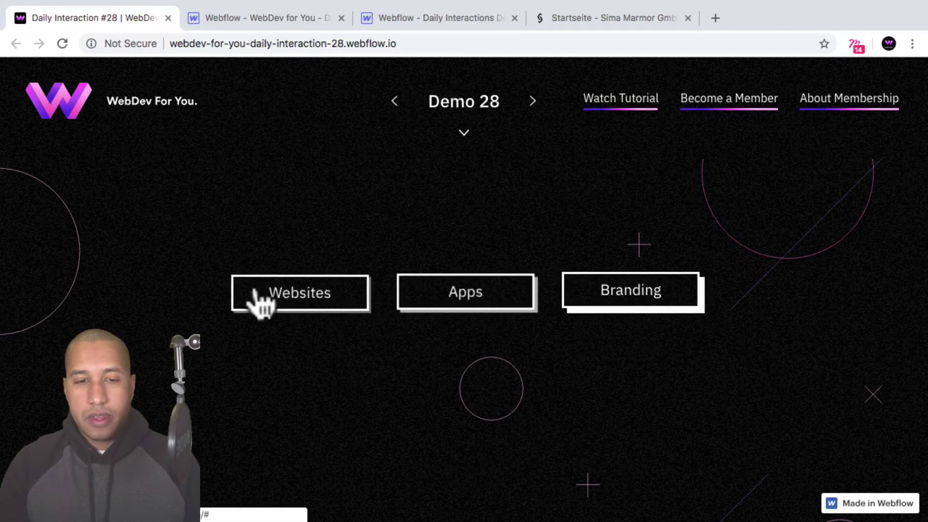
click(429, 18)
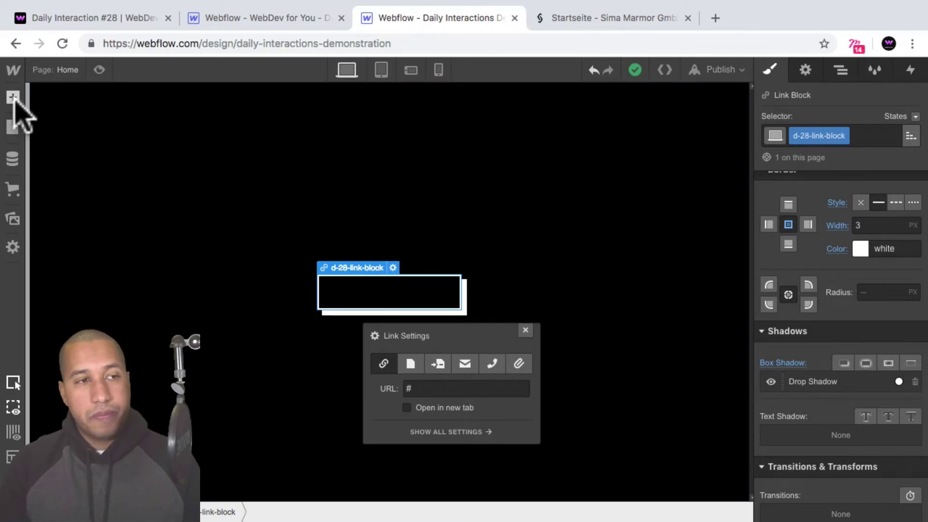
click(14, 97)
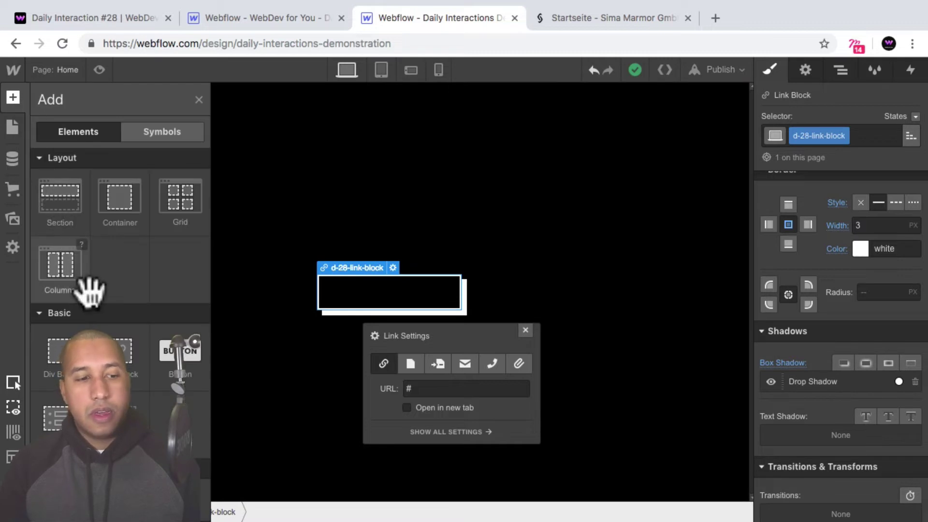
scroll(89, 290, down, 5)
click(52, 364)
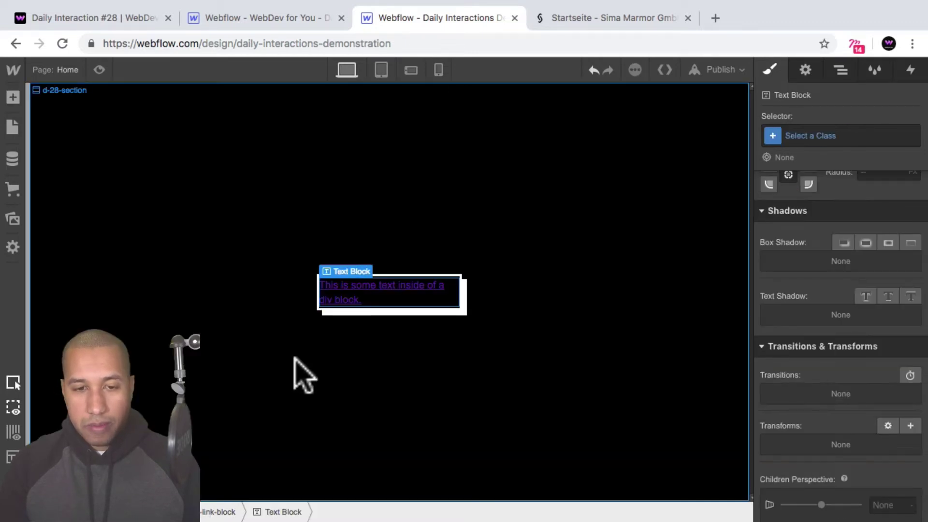
Step: Give the text block the new class d-28-link-block-text
click(814, 136)
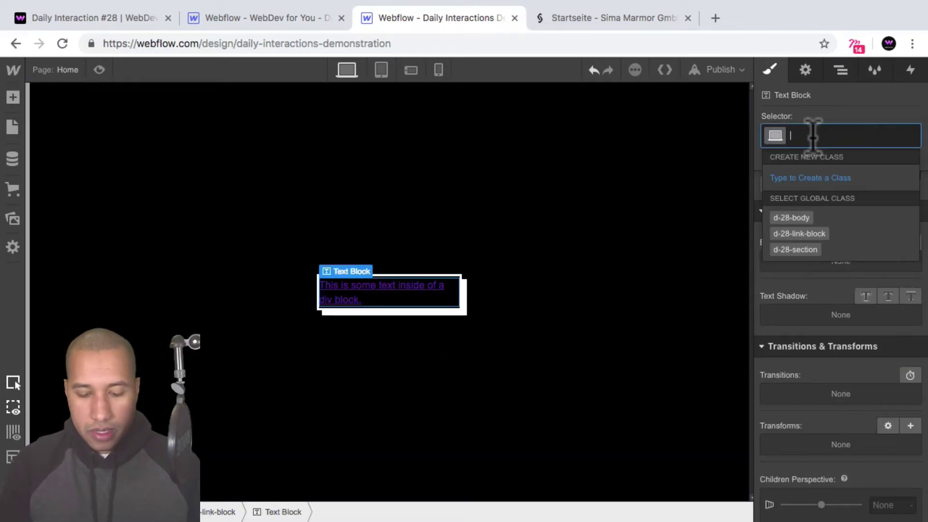
text(d)
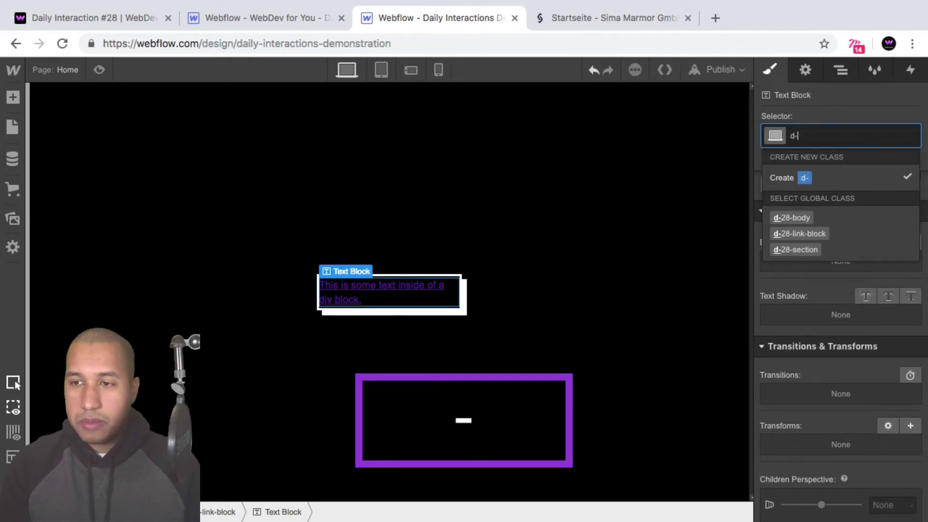
text(-28-link)
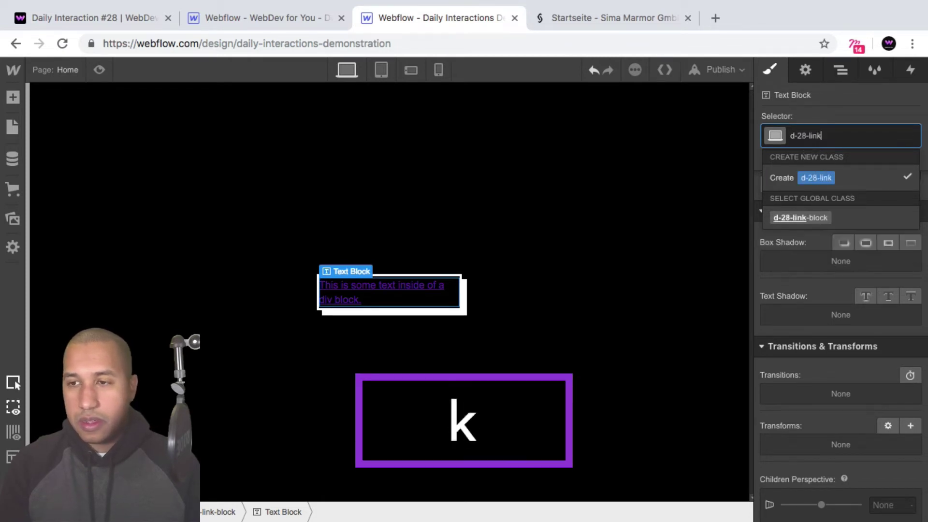
text(-block-text)
key(Return)
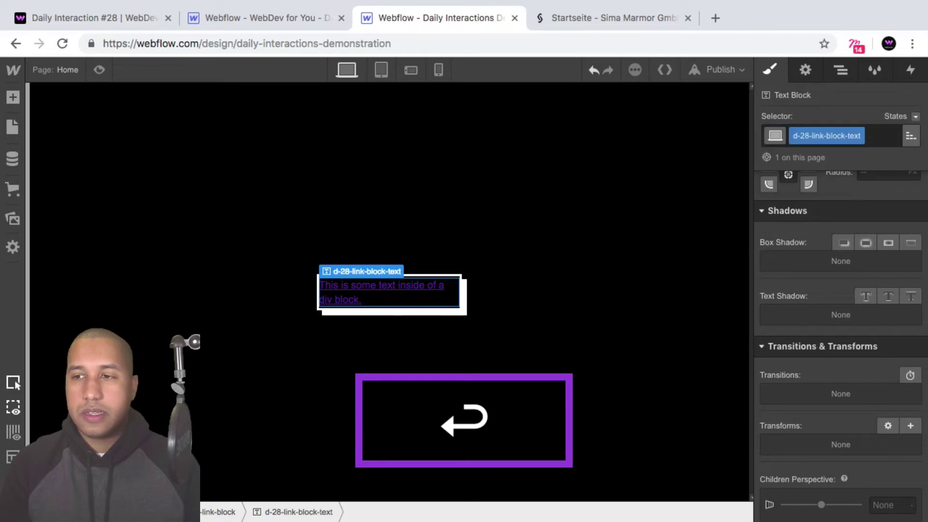
Step: Select the parent d-28-link-block and set its text decoration to None
scroll(803, 300, up, 10)
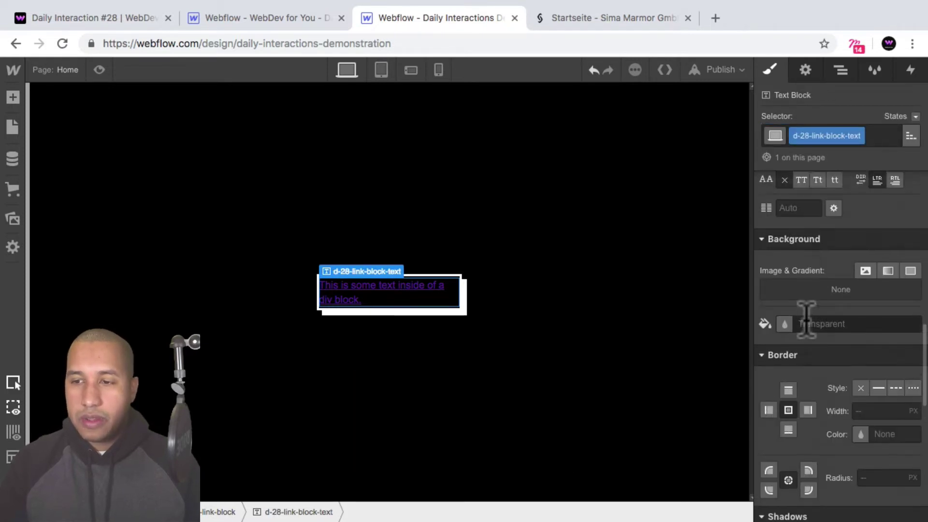
scroll(812, 334, up, 1)
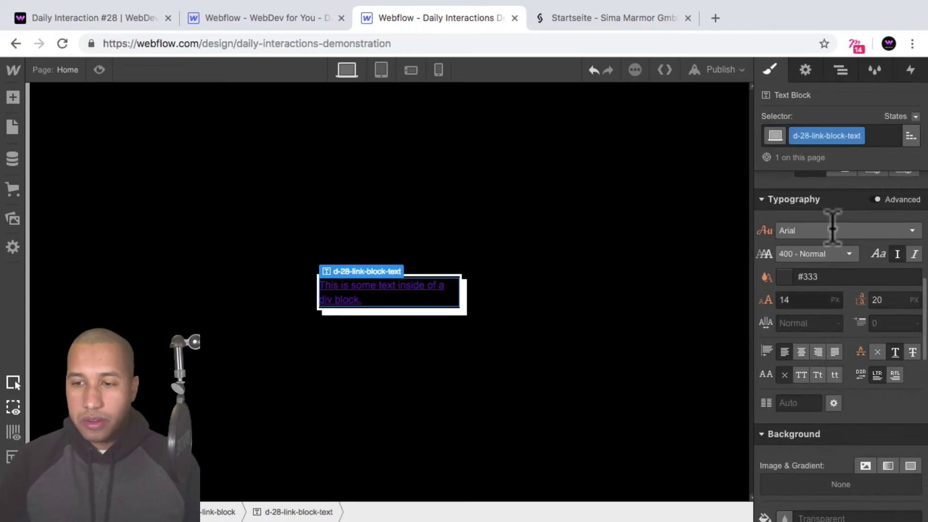
click(841, 72)
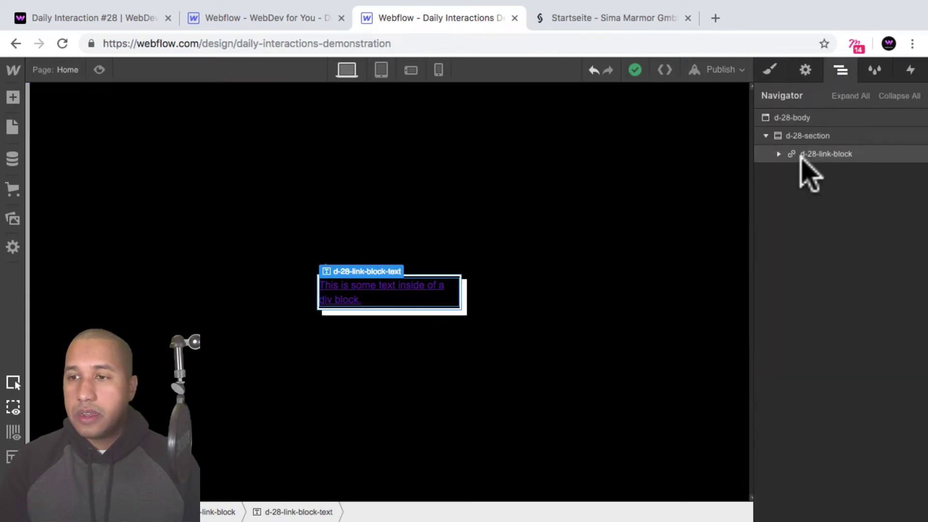
click(791, 155)
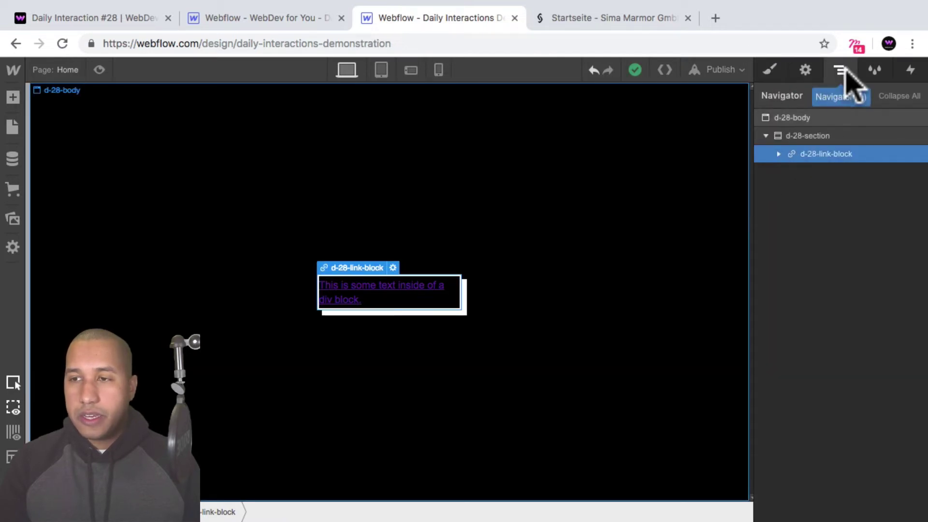
click(779, 154)
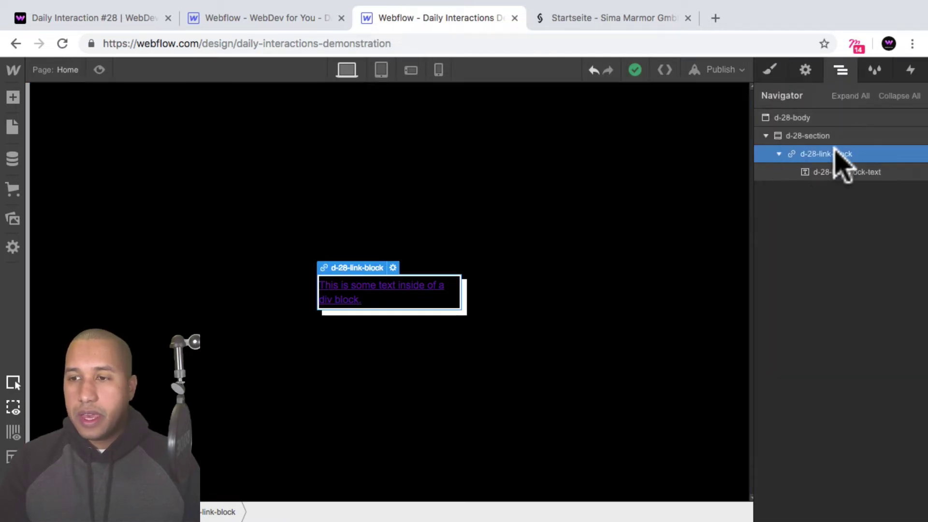
click(772, 69)
scroll(849, 269, down, 5)
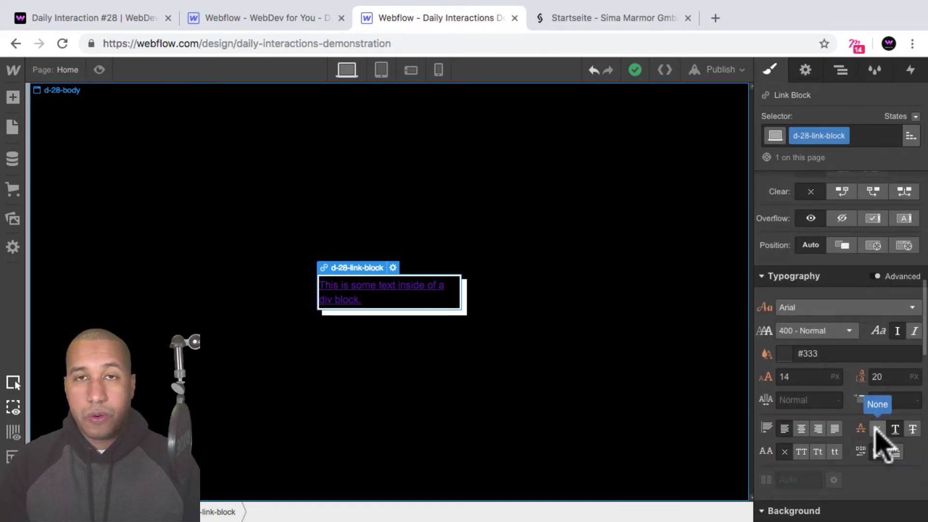
click(876, 429)
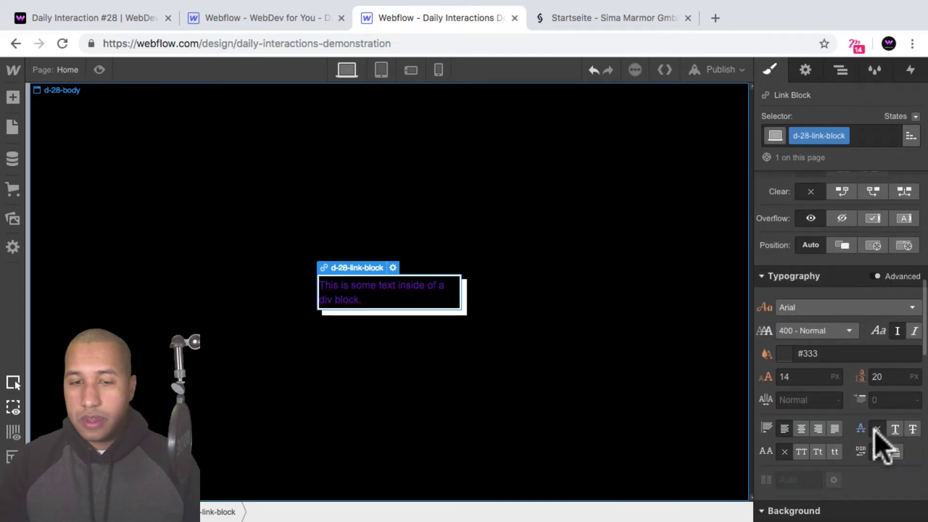
Step: Set the d-28-link-block-text element's font to Circular Book with weight 400 - Normal
click(840, 70)
click(873, 173)
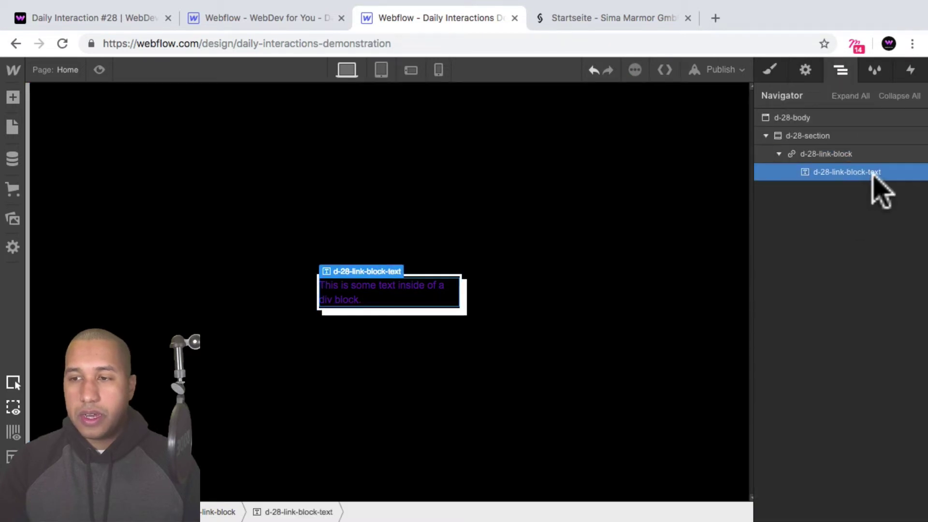
click(770, 71)
scroll(862, 294, down, 5)
click(812, 240)
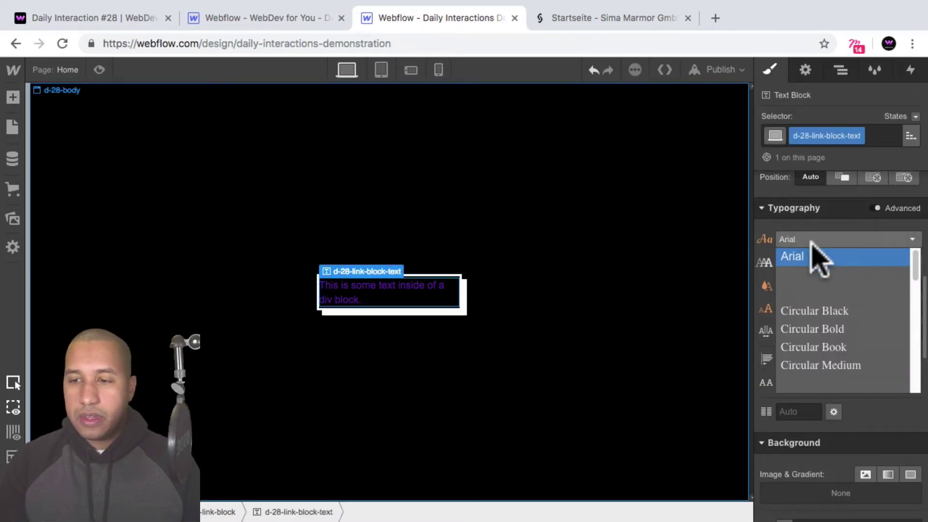
scroll(840, 319, down, 3)
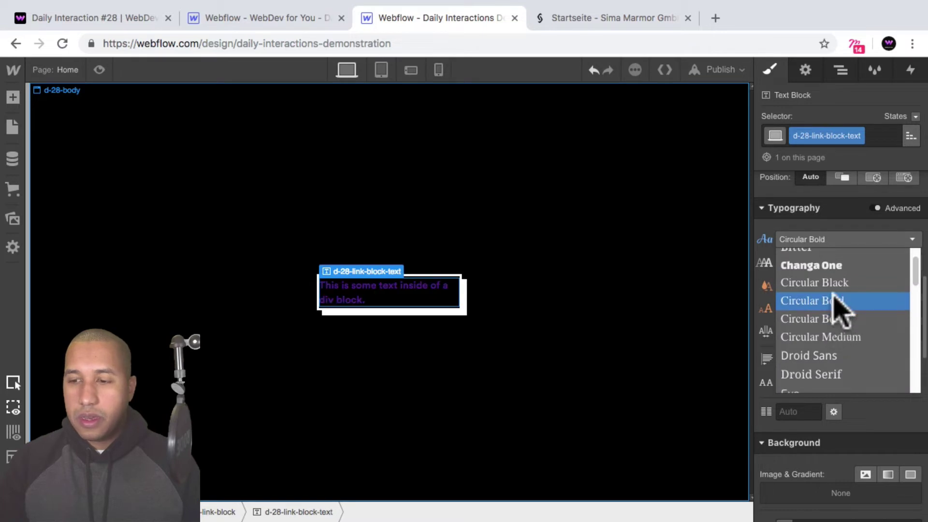
click(836, 319)
click(814, 263)
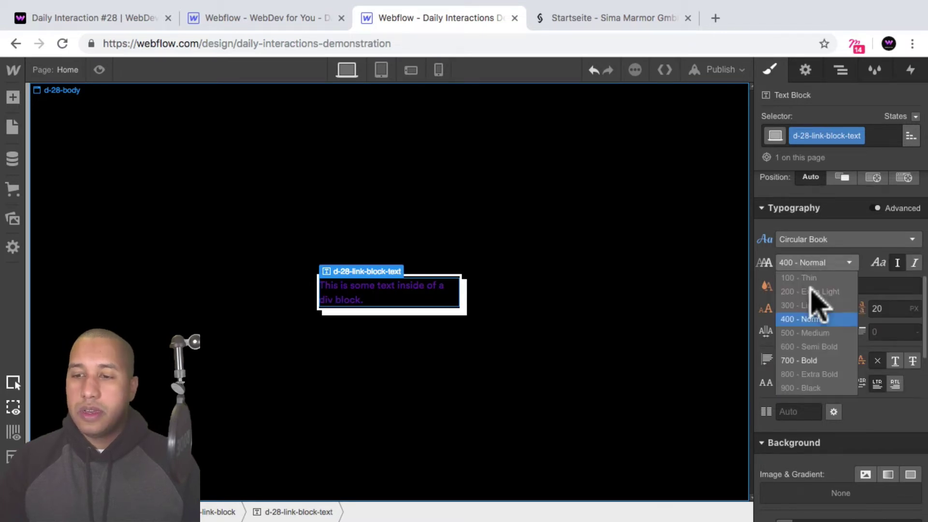
click(811, 319)
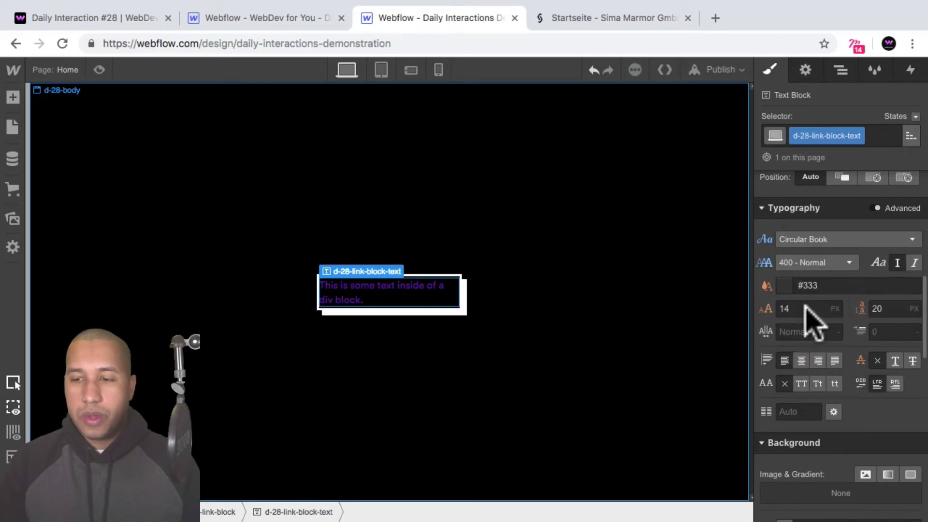
Step: Set the font color of the link block's text to white
click(785, 285)
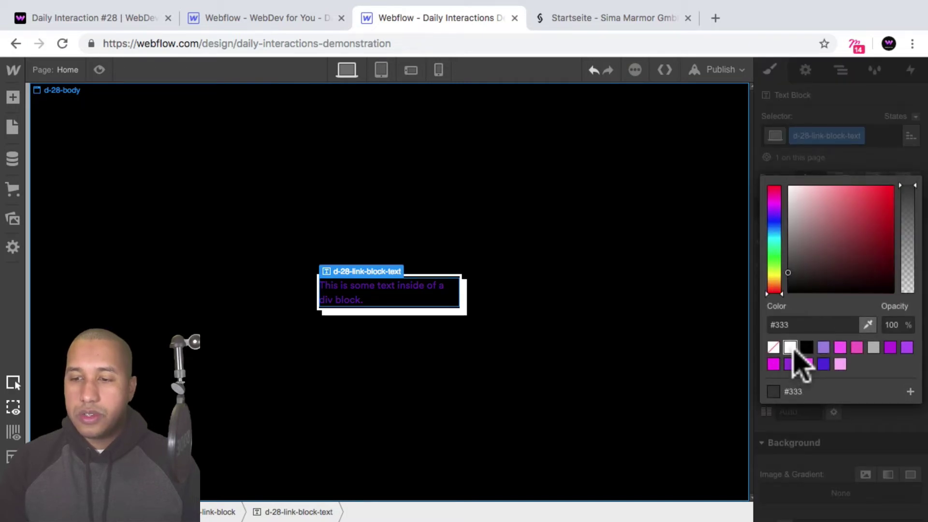
click(791, 347)
click(802, 438)
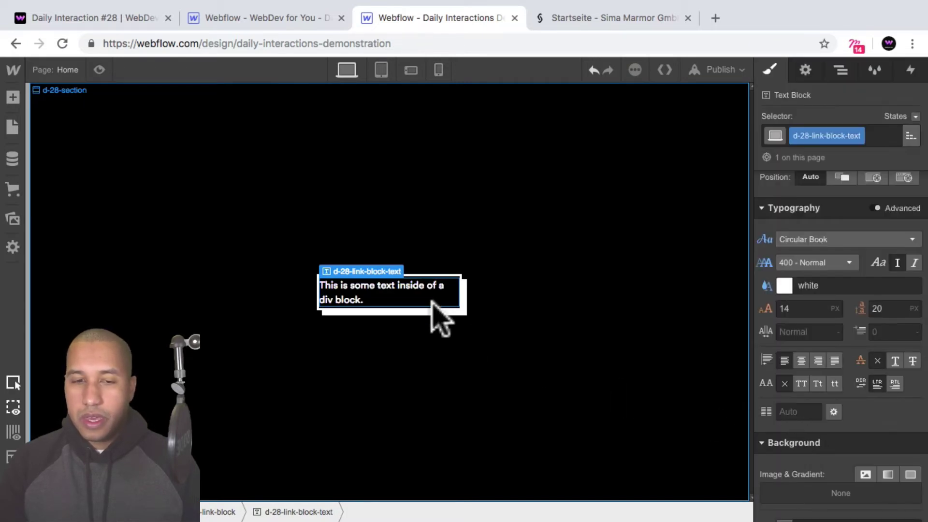
Step: Replace the placeholder text inside the link block with "Websites"
double_click(416, 285)
key(super+a)
text(Websites)
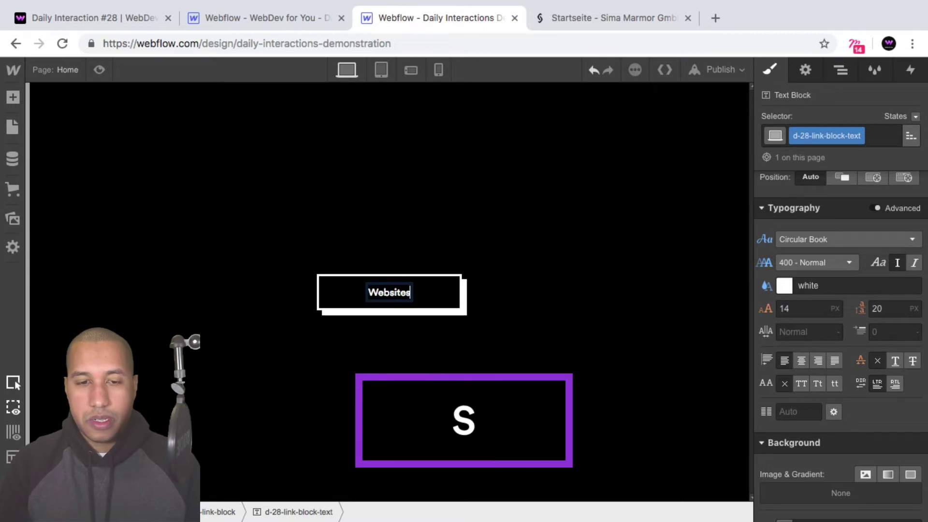
click(379, 301)
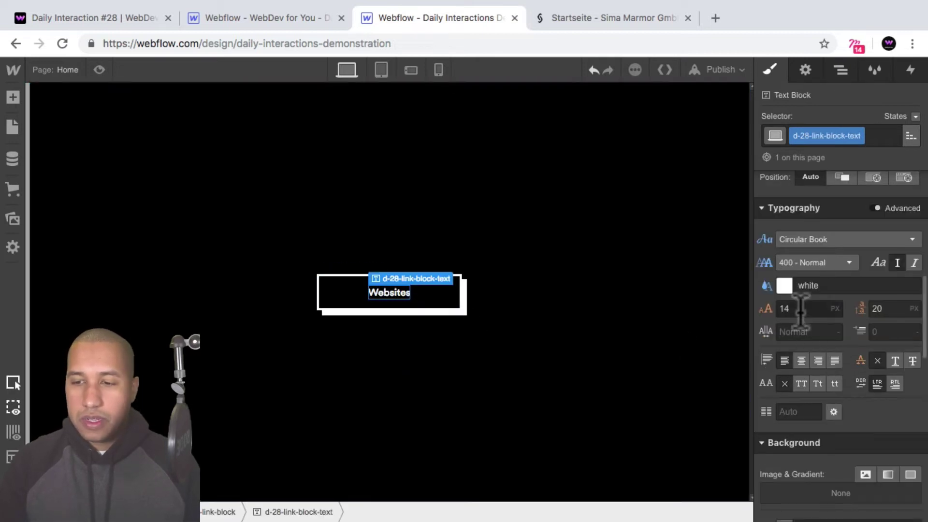
Step: Set the font size of the Websites text to 20 px
click(787, 310)
text(20)
key(Return)
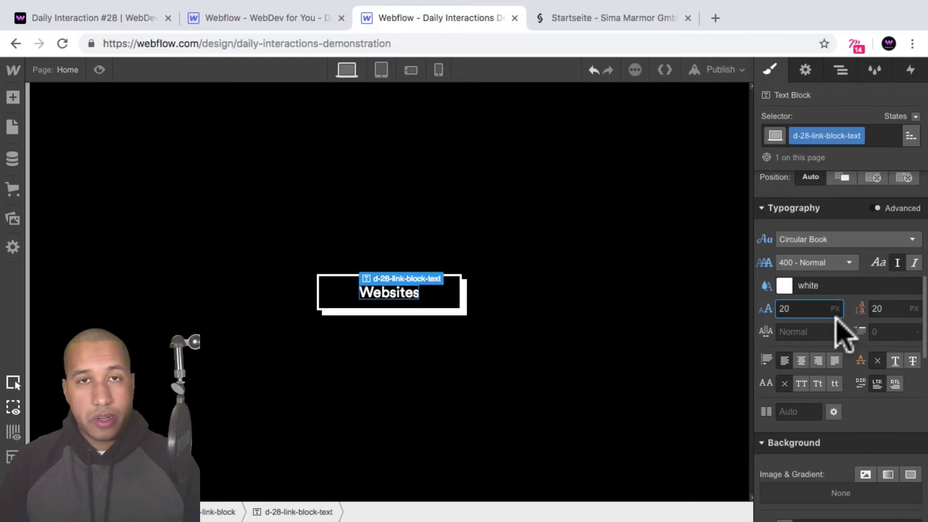
Step: Set the letter spacing of the Websites text to 1 px
click(805, 332)
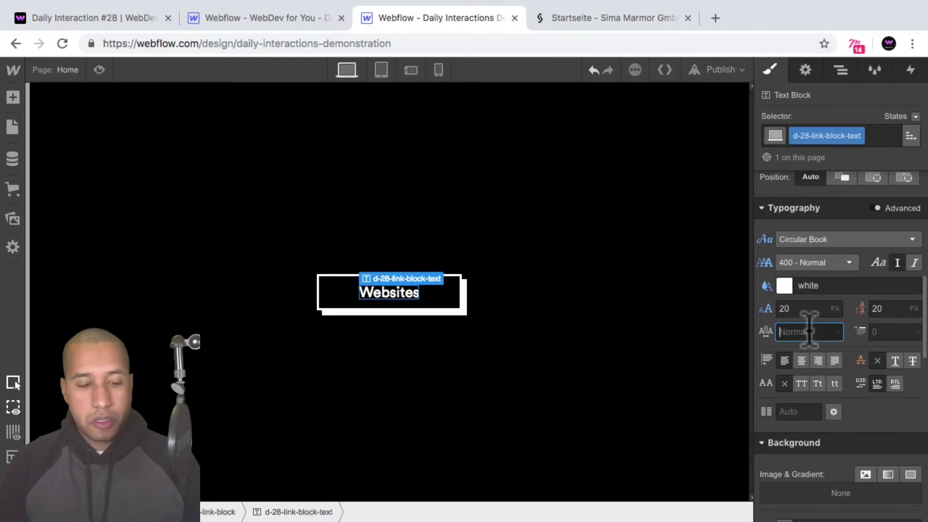
text(1)
key(Return)
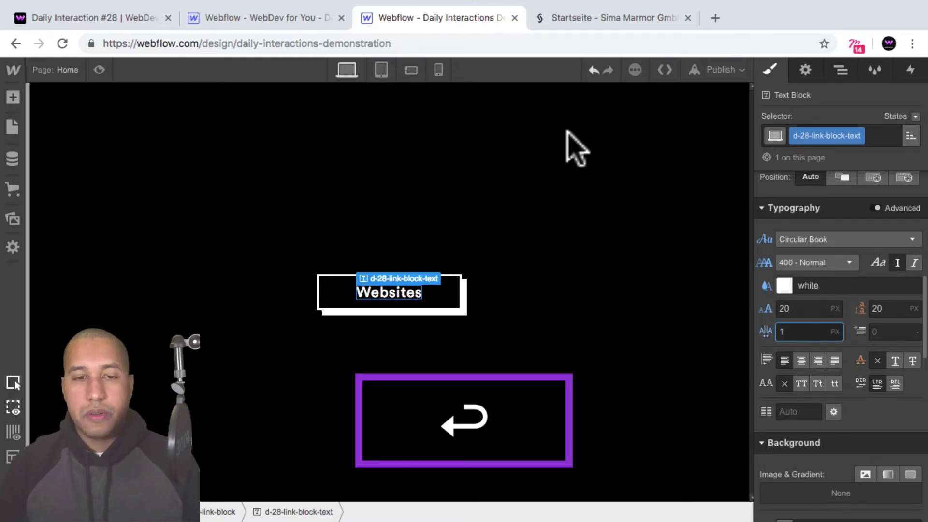
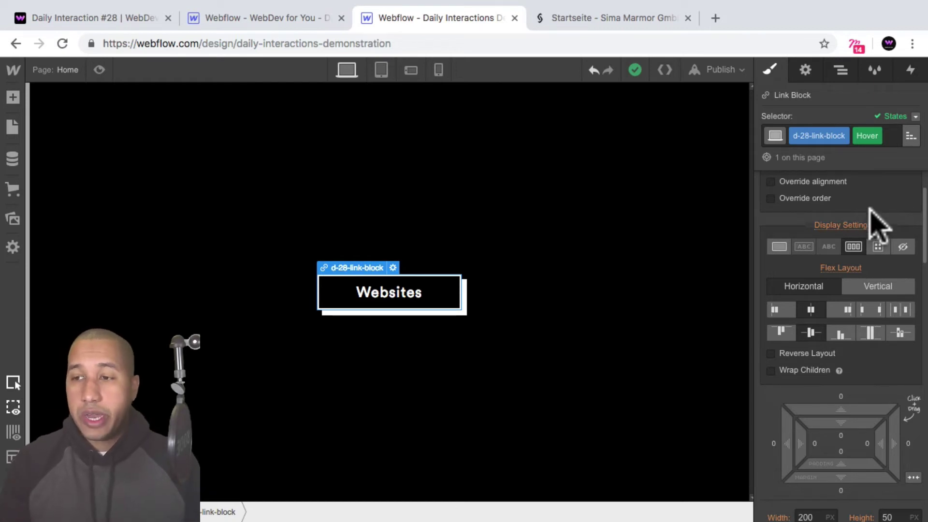
Step: Remove the drop shadow from the link block's Hover state
scroll(872, 207, down, 6)
scroll(865, 215, down, 12)
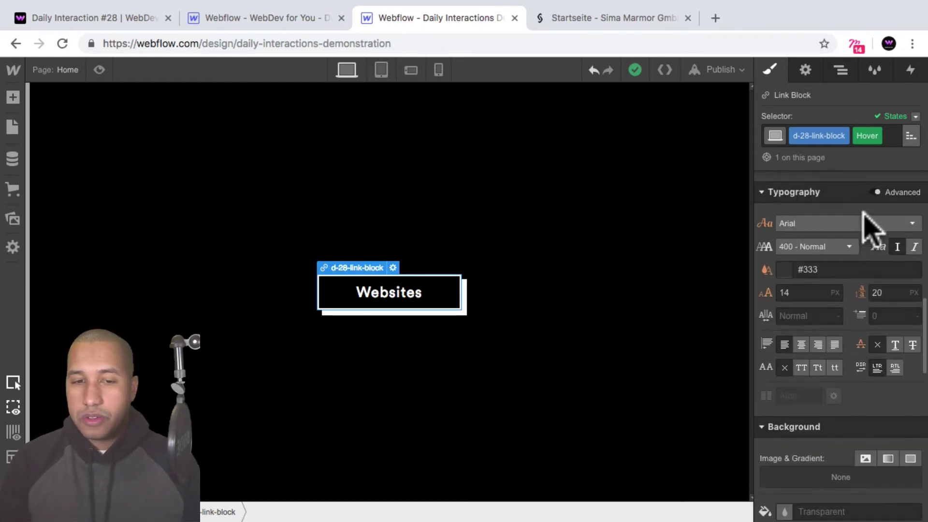
scroll(862, 215, down, 3)
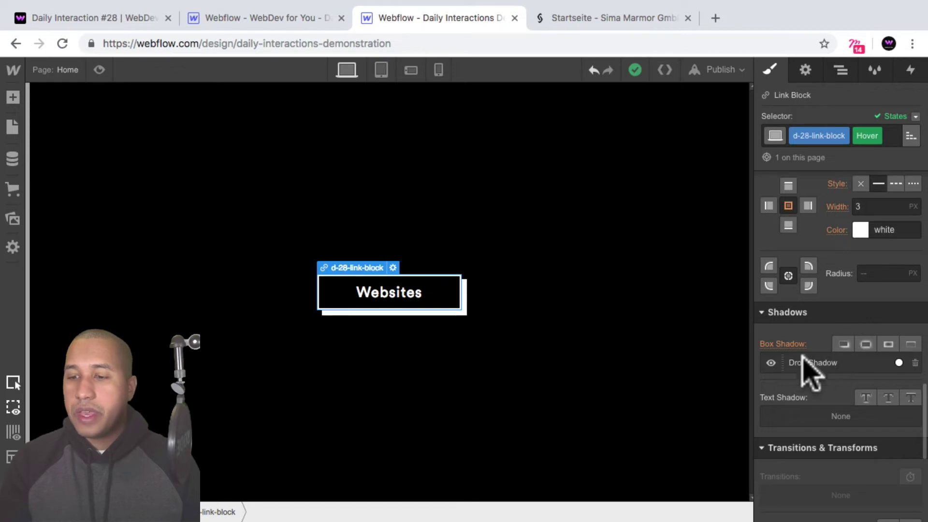
click(915, 364)
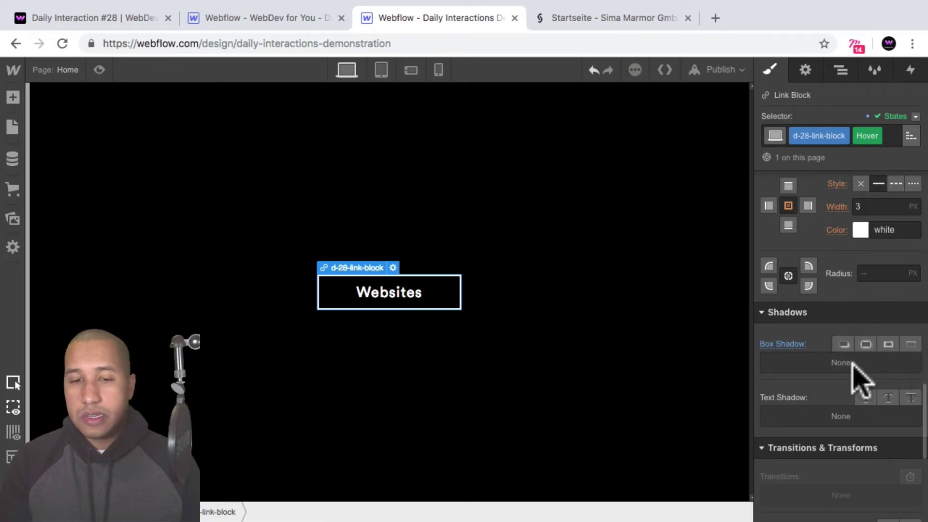
Step: Add a Move transform of 7 px on X and 7 px on Y to the Hover state, and return the link block to the None state
scroll(829, 372, down, 1)
scroll(828, 373, down, 4)
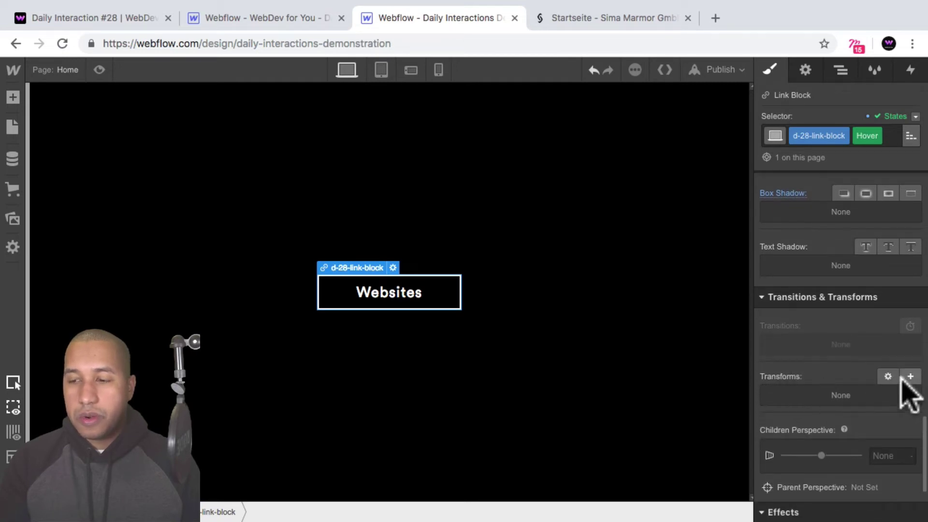
click(909, 377)
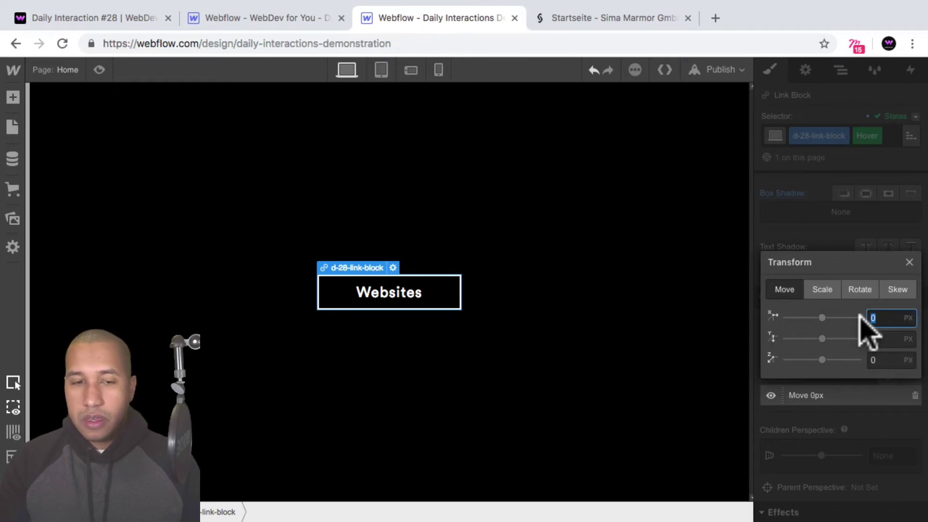
text(7)
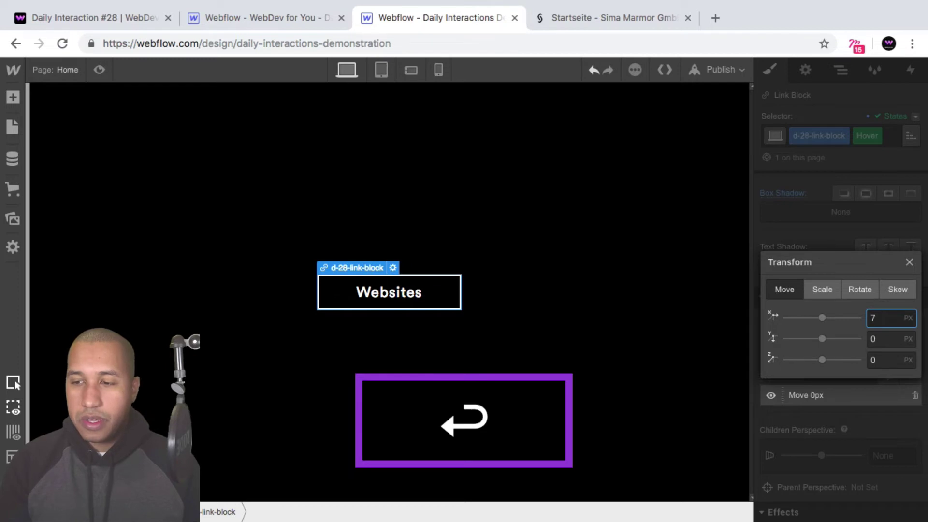
click(875, 338)
text(7)
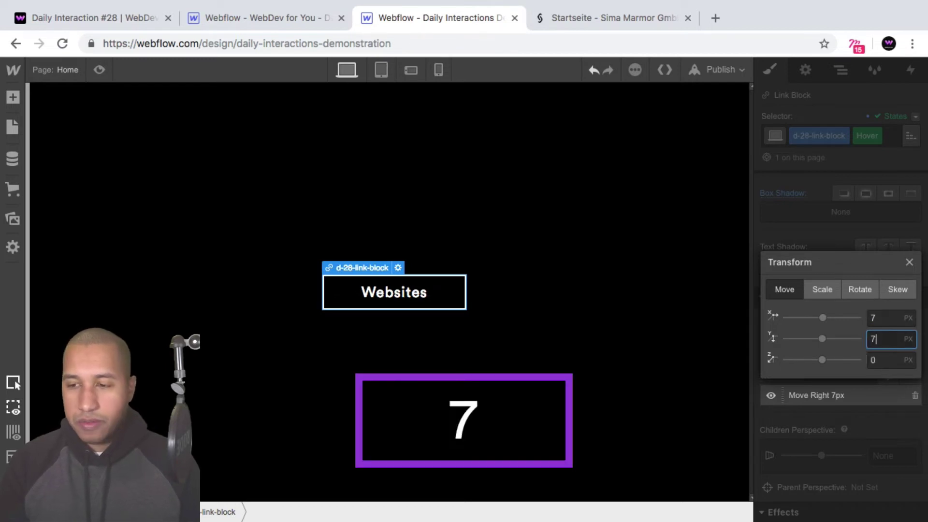
key(Return)
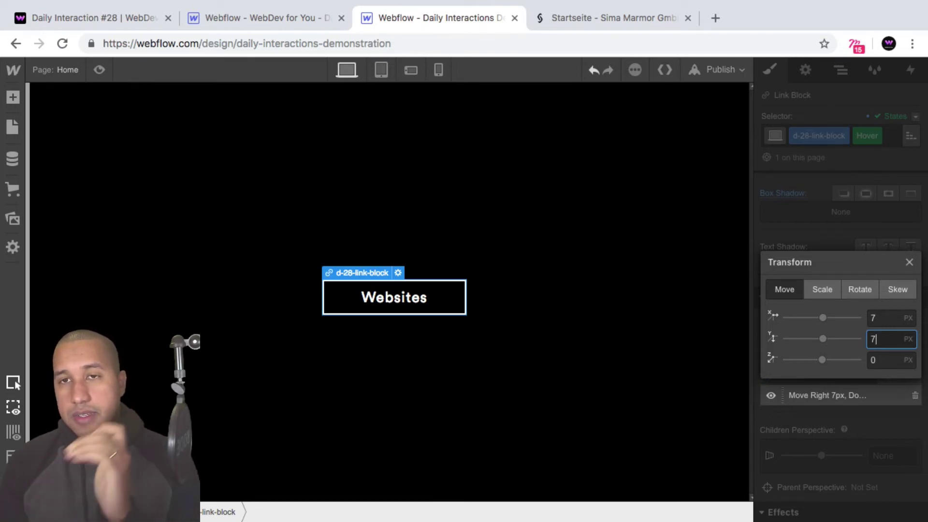
click(909, 261)
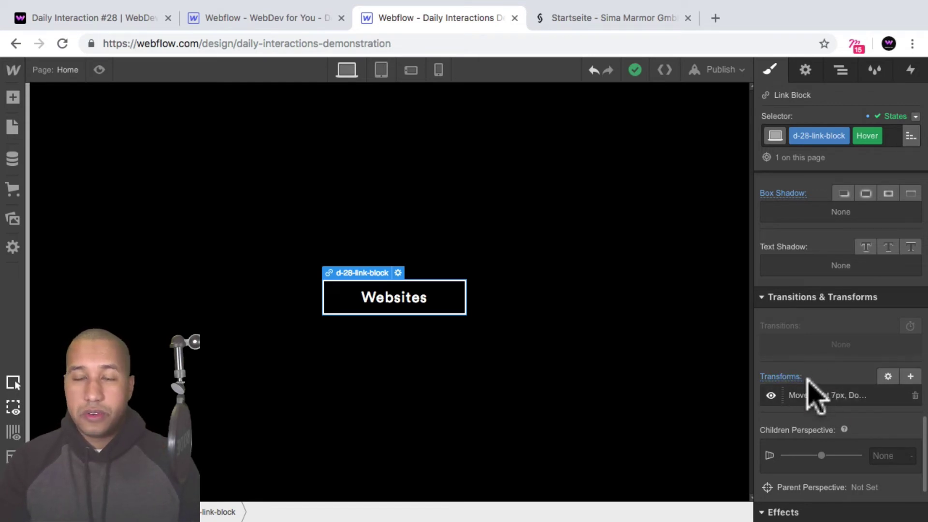
click(915, 116)
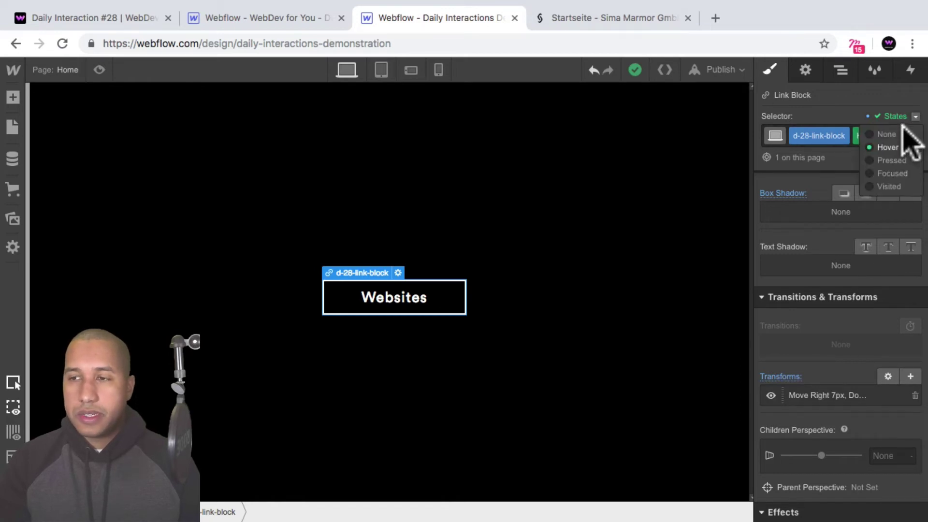
click(870, 133)
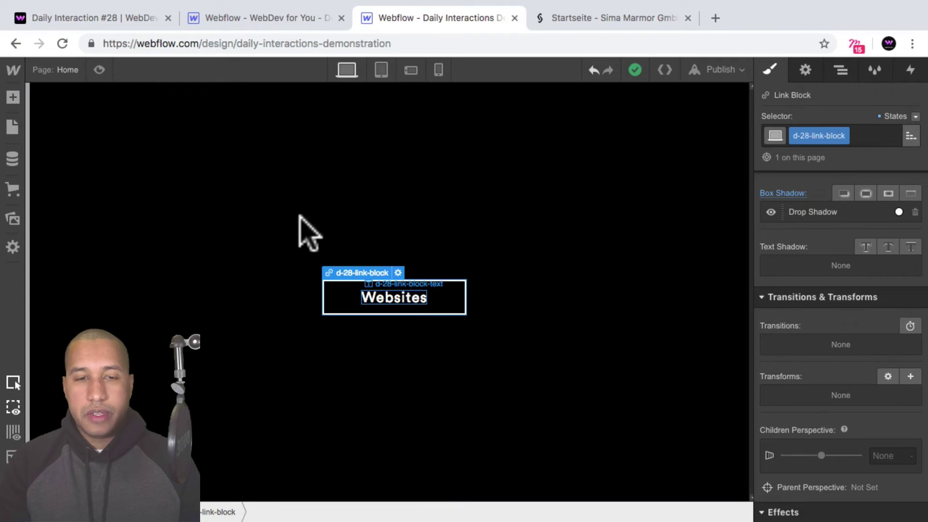
Step: Preview the Websites button's hover effect and compare it with the buttons on the Demo 28 page
click(99, 70)
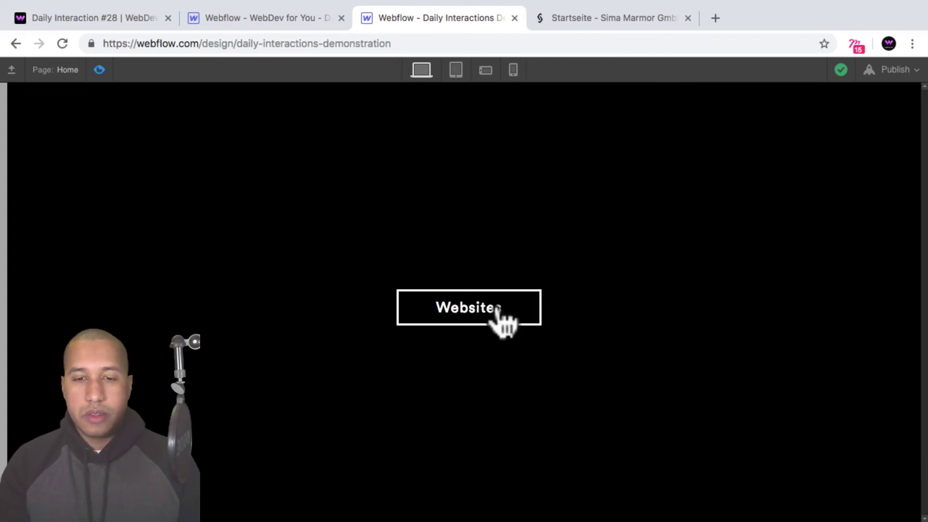
click(103, 16)
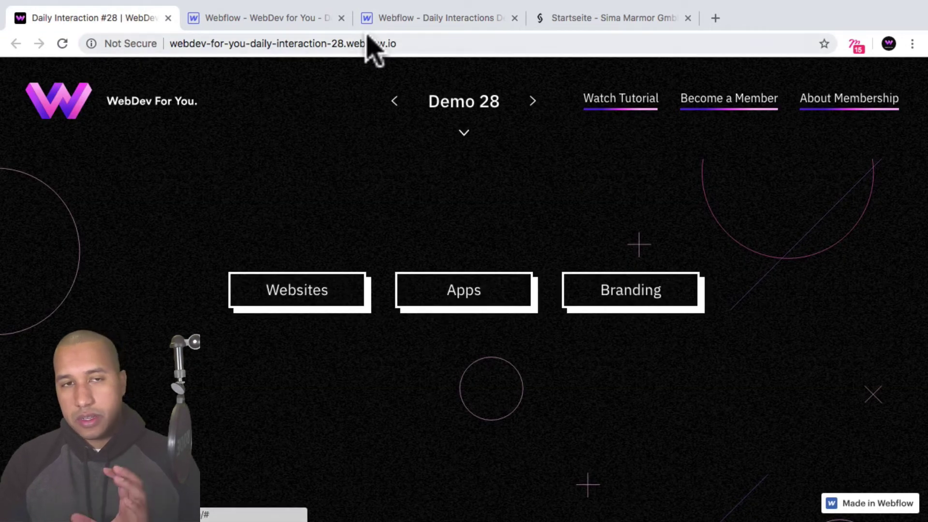
click(416, 17)
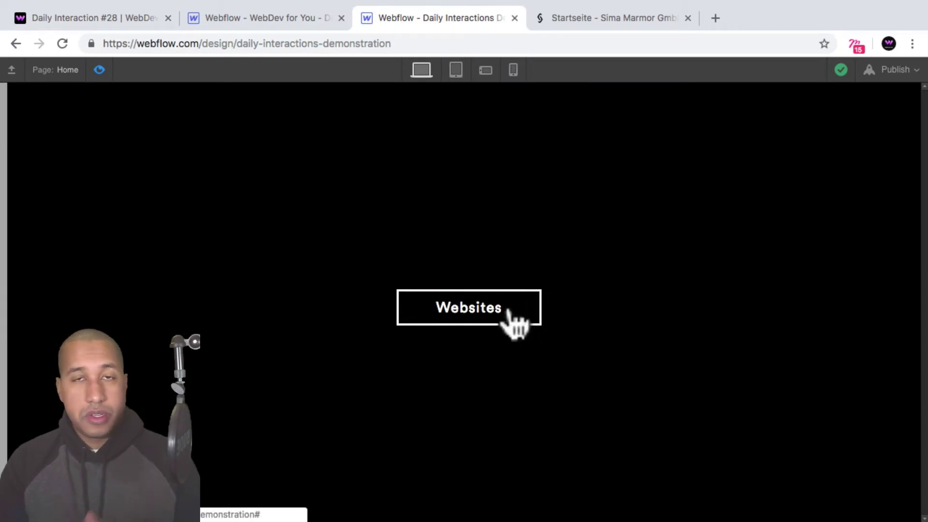
click(99, 69)
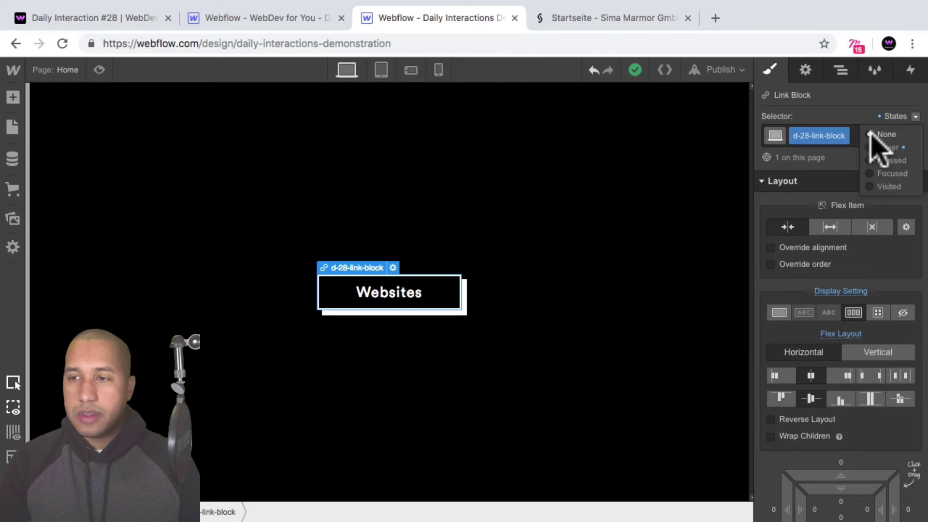
Step: Add a transition for All Properties to the link block's None state
scroll(851, 213, down, 5)
scroll(858, 223, down, 15)
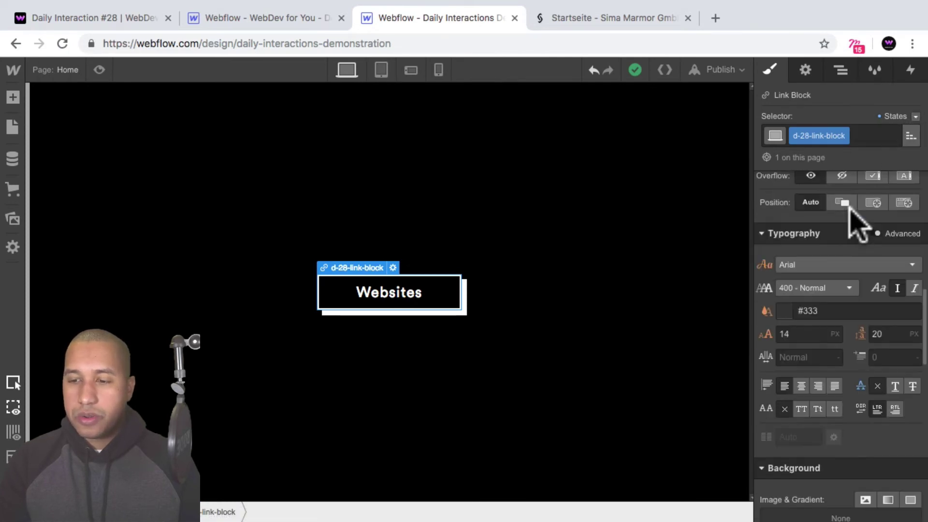
scroll(851, 271, down, 1)
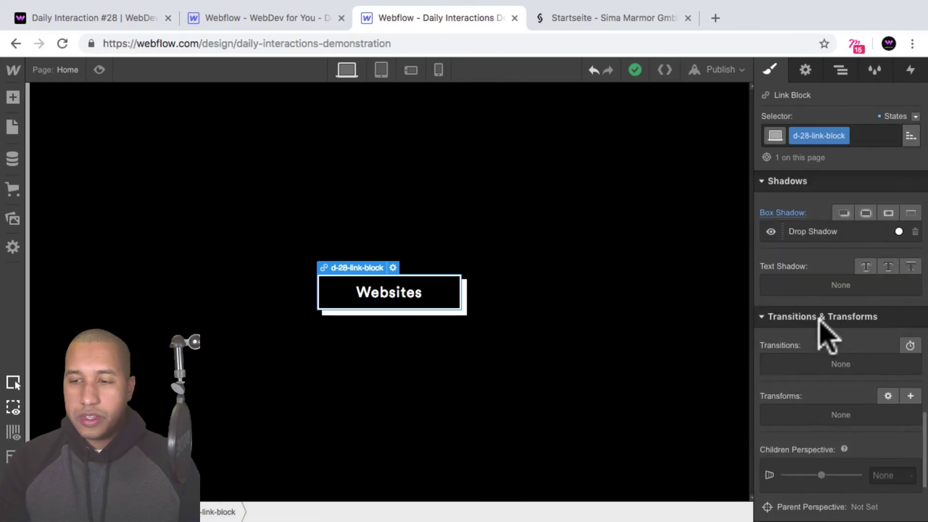
scroll(817, 331, down, 1)
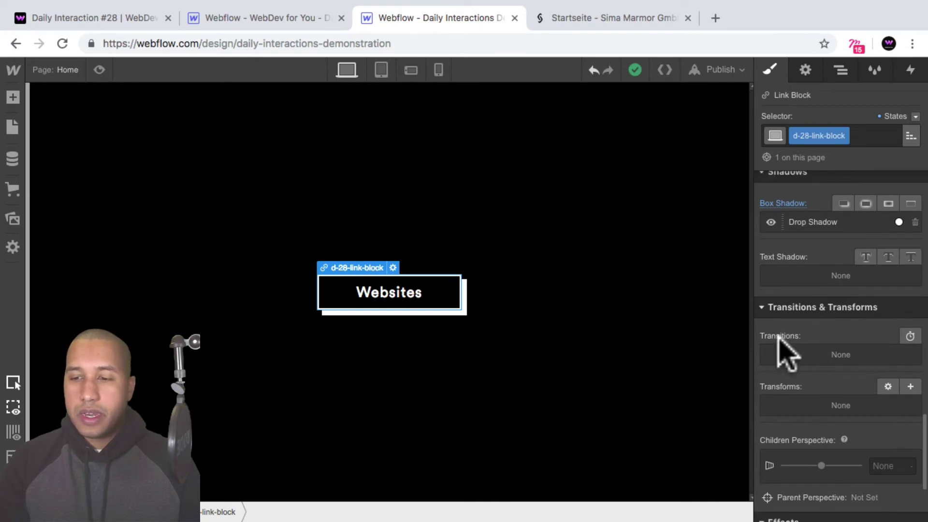
click(911, 336)
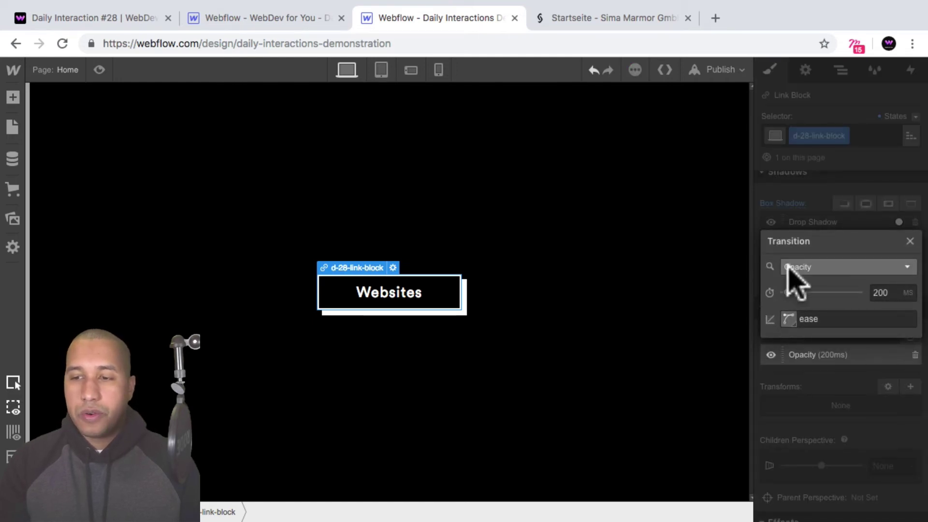
click(820, 267)
scroll(866, 324, down, 10)
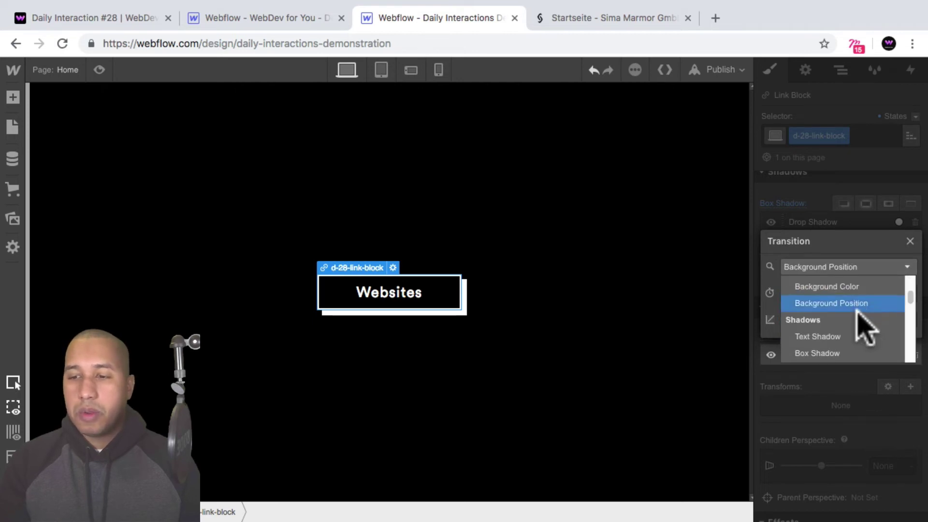
scroll(863, 329, down, 3)
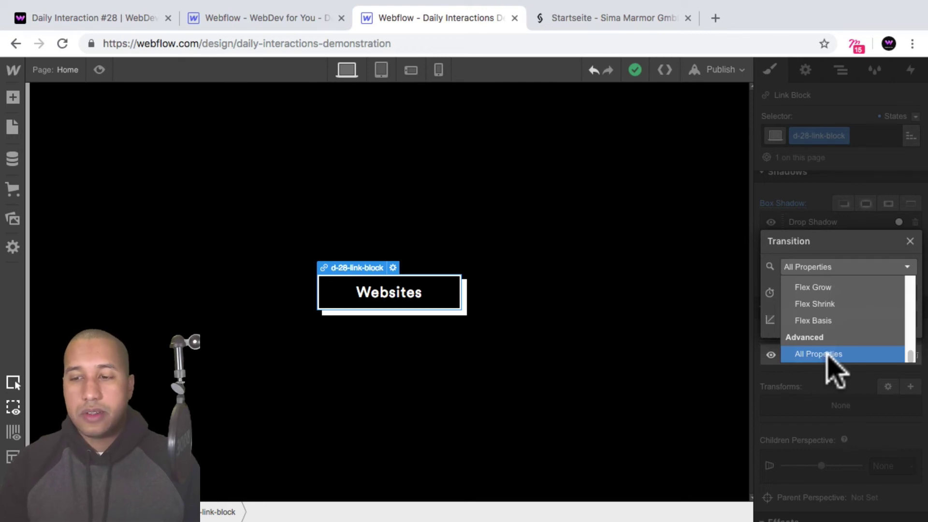
click(827, 355)
Step: Set the transition's duration to 150 ms and keep its easing curve at ease after reviewing the presets
click(884, 293)
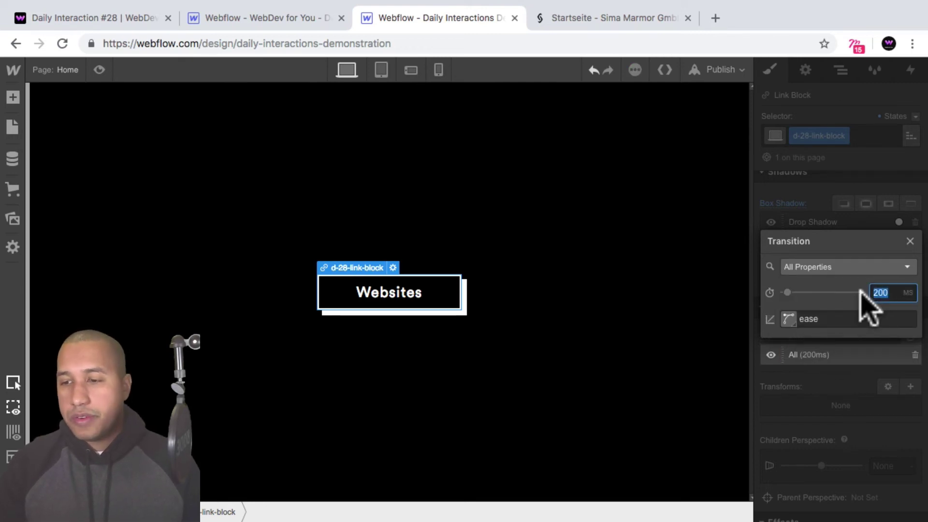
text(150)
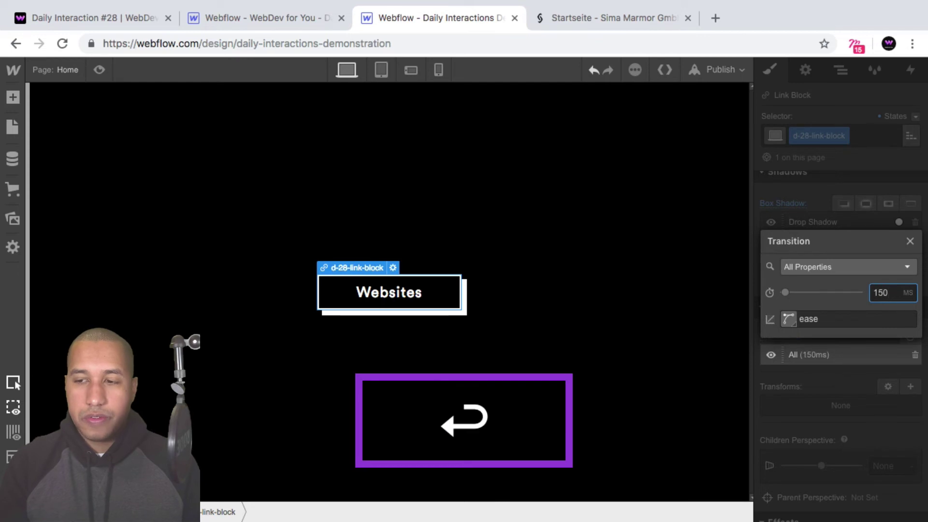
click(789, 320)
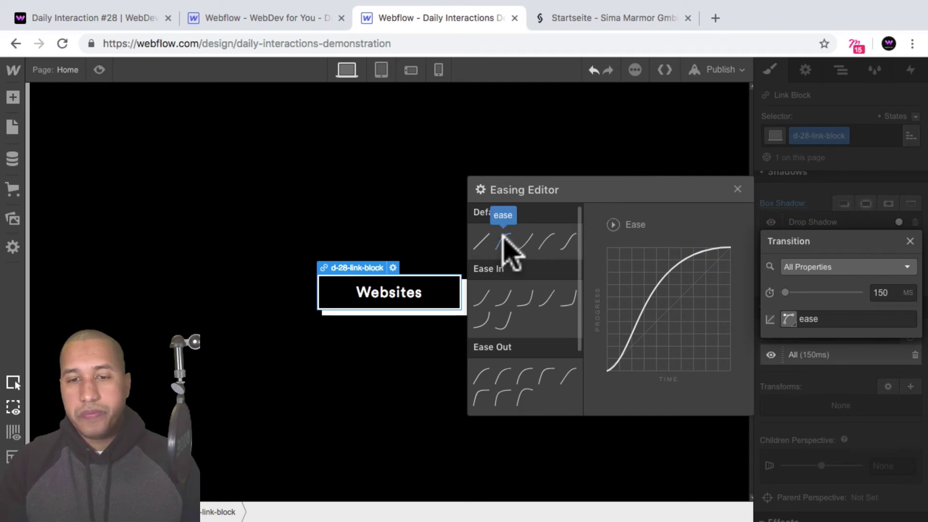
click(738, 189)
click(788, 320)
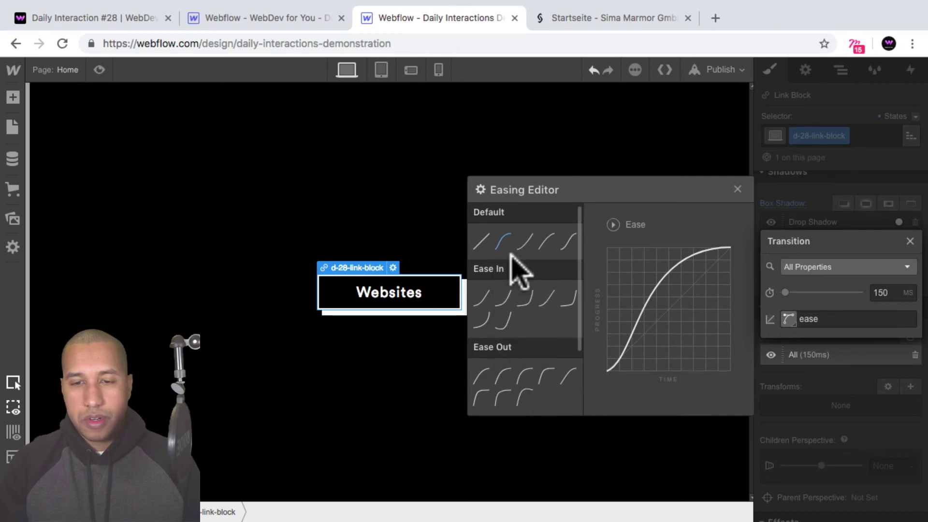
click(737, 189)
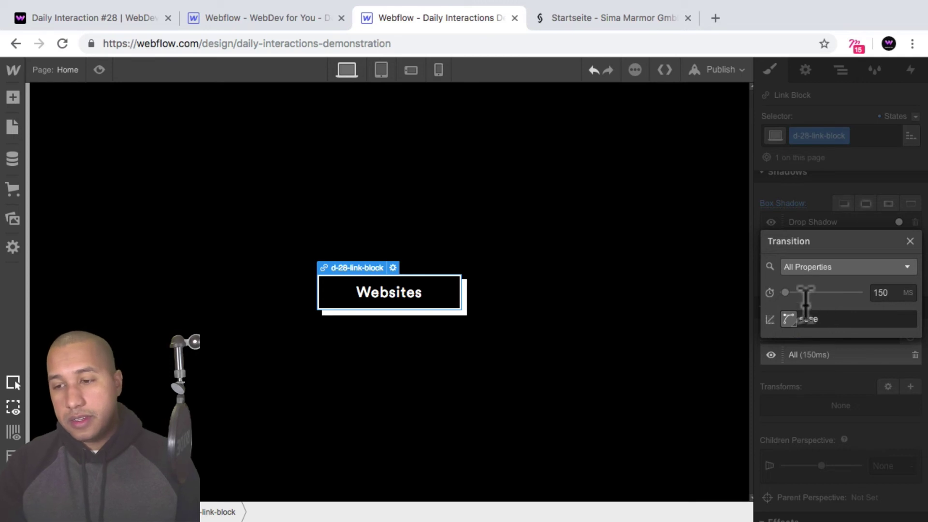
Step: Preview the page to test the Websites button's hover transition, and return to the designer
click(99, 69)
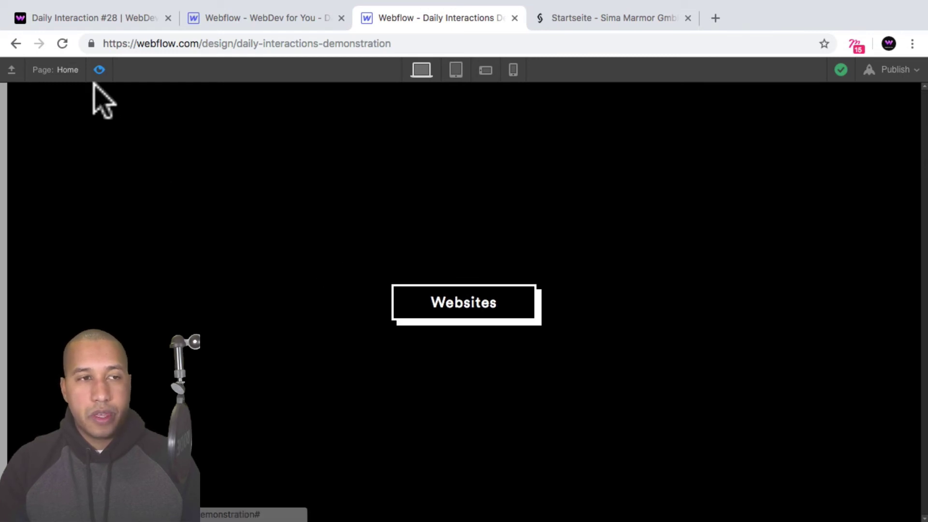
key(super+shift+p)
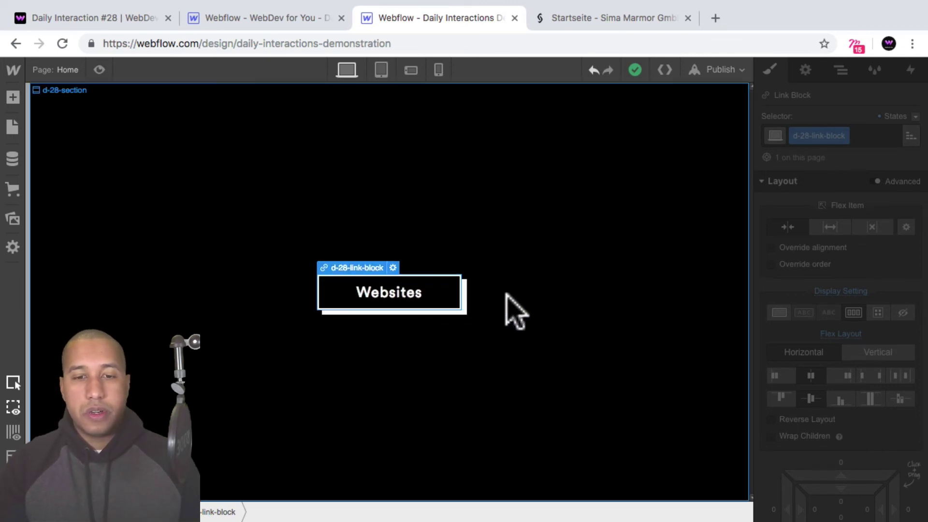
Step: Inspect how the d-28-link-block-text element is nested inside d-28-link-block by selecting each in the element hierarchy and on the canvas
click(452, 310)
click(840, 70)
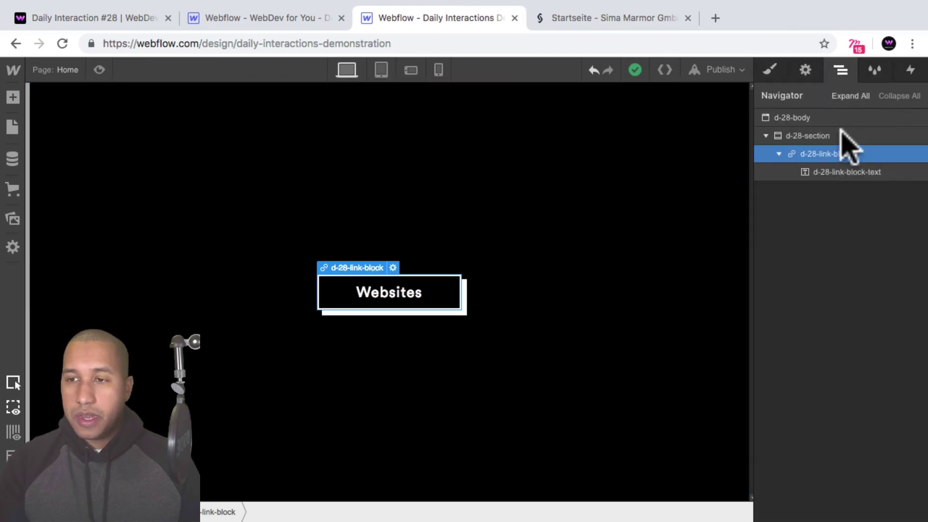
click(831, 170)
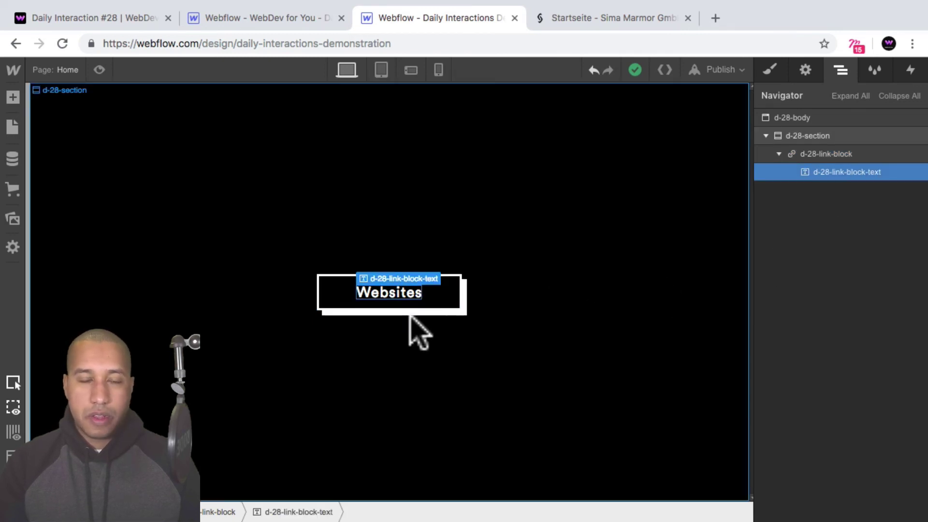
click(857, 154)
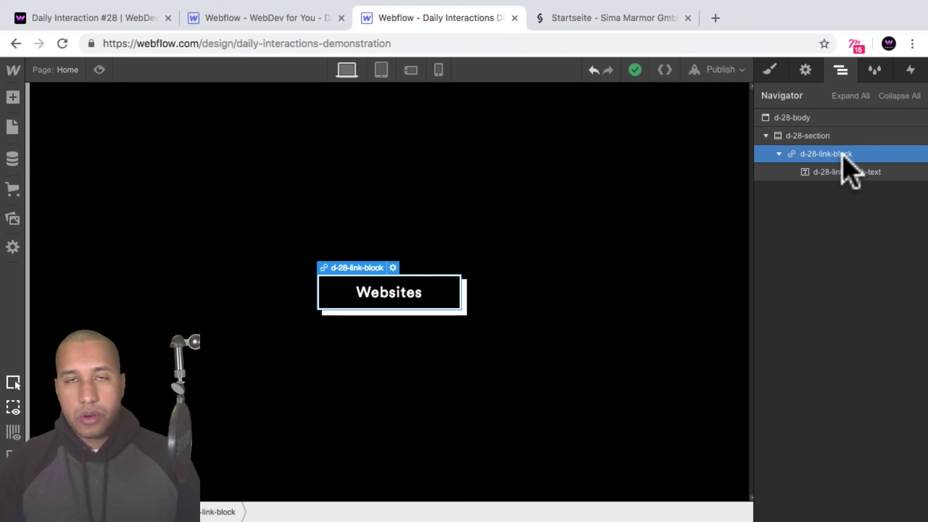
click(410, 299)
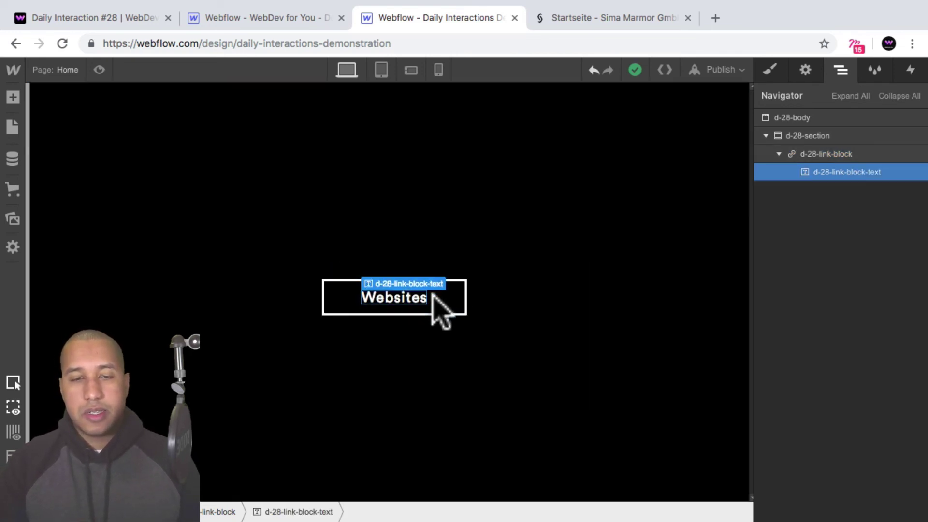
Step: Copy the d-28-link-block and paste two duplicates of it into d-28-section
click(452, 311)
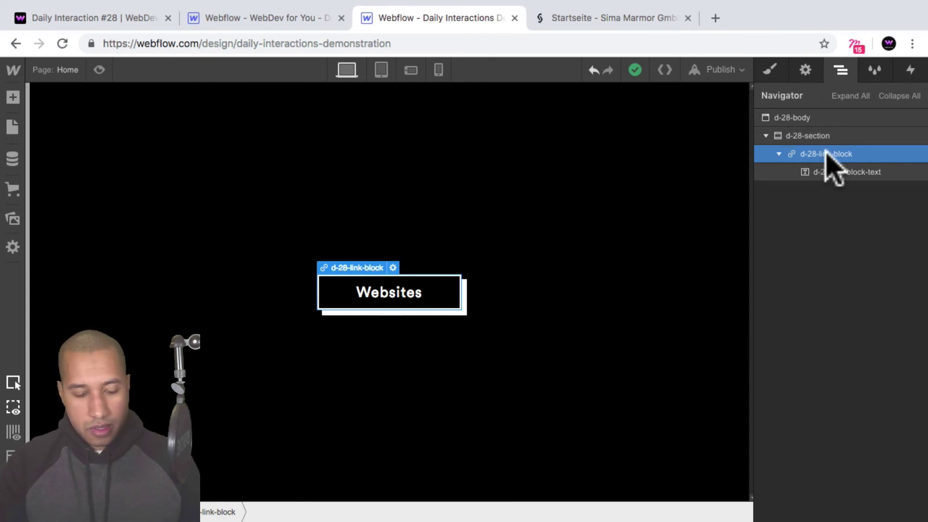
key(super+c)
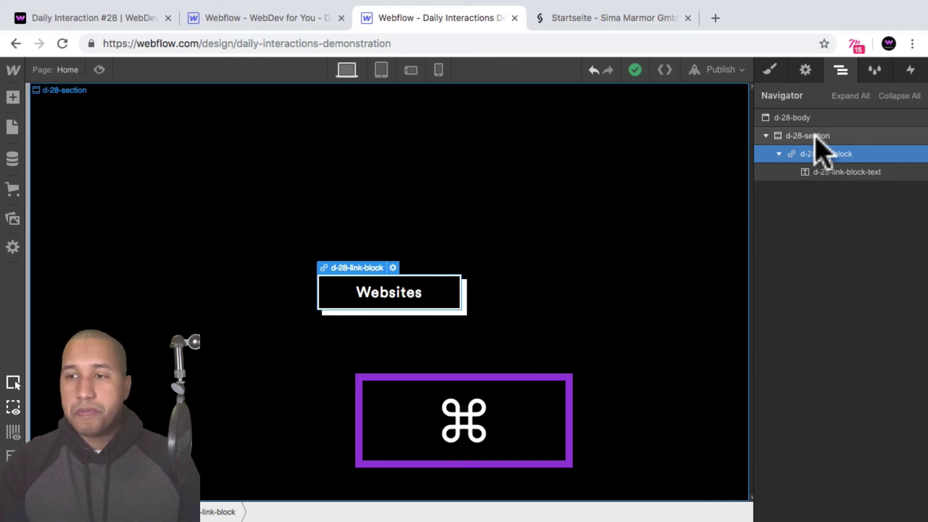
click(822, 137)
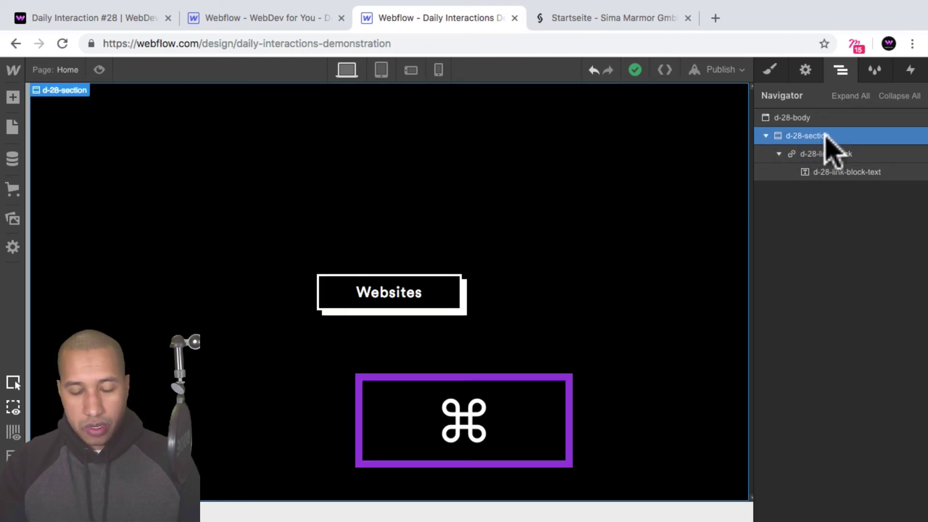
key(super+v)
key(super+v)
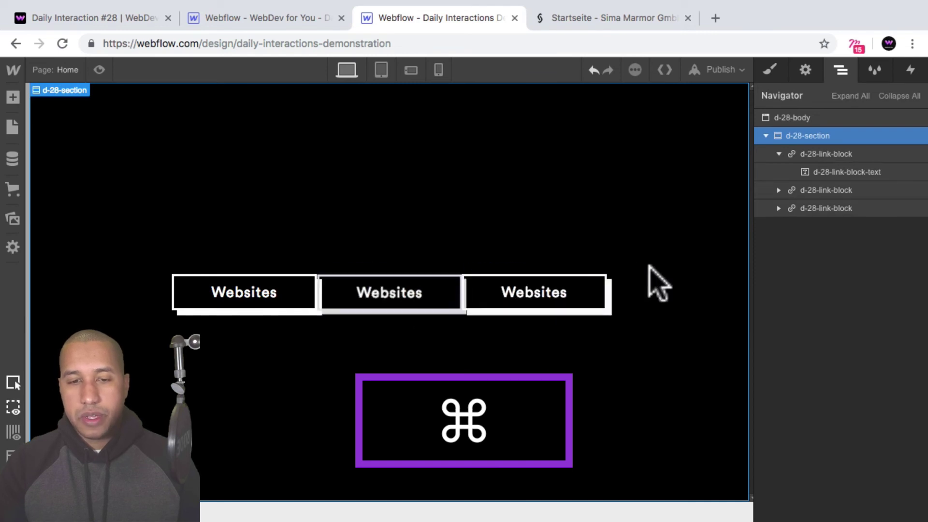
Step: Give the d-28-link-block class left and right margins of 20 px to space the three buttons apart
click(827, 153)
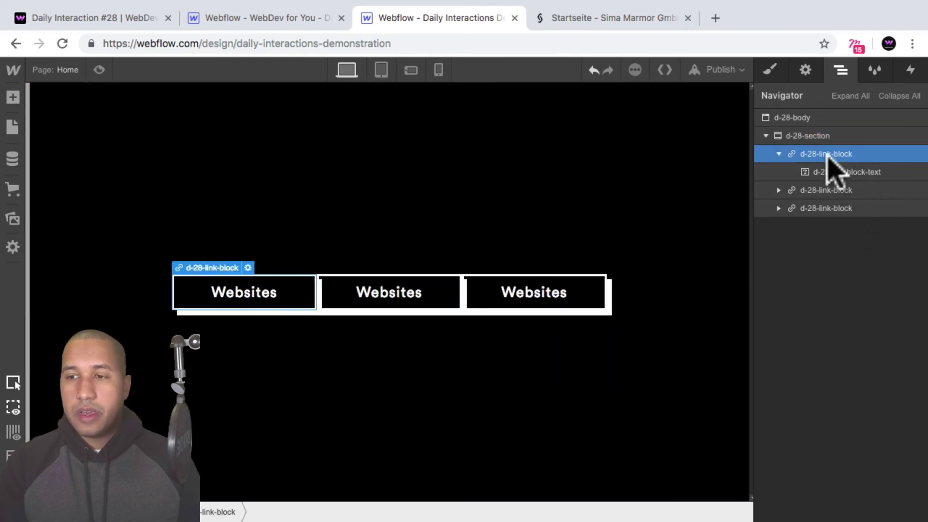
click(771, 70)
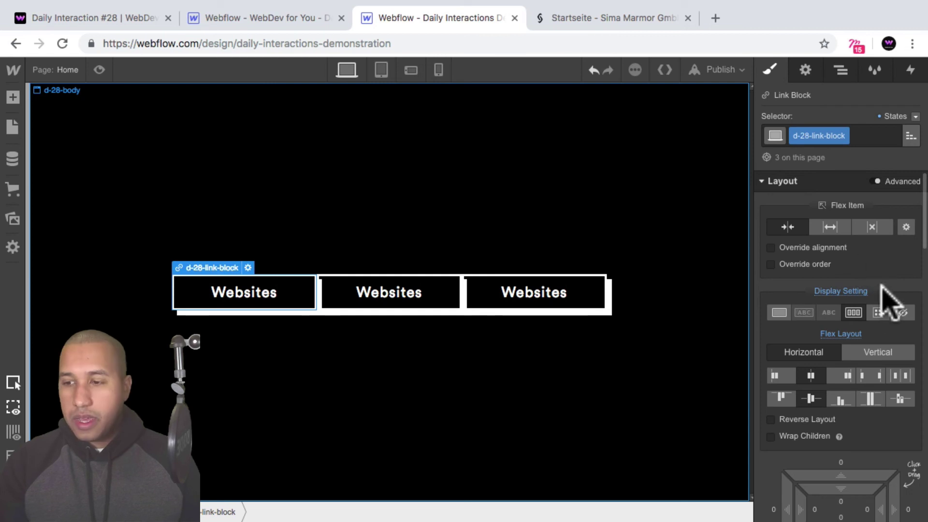
scroll(879, 369, down, 3)
drag(890, 338, 911, 337)
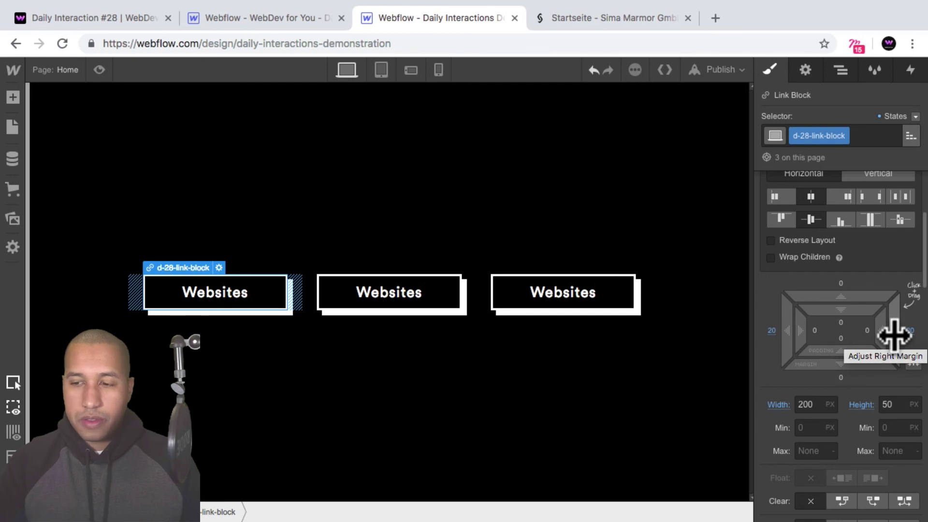
key(alt)
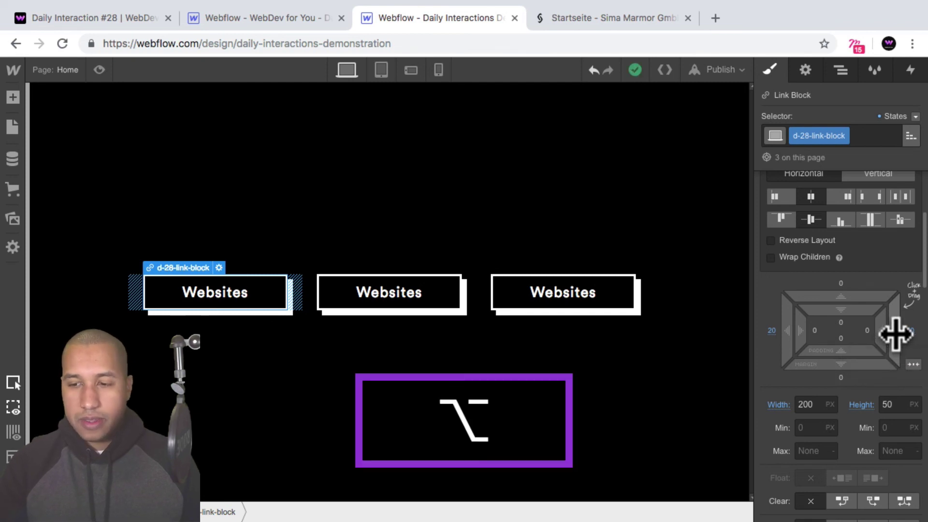
drag(893, 332, 895, 335)
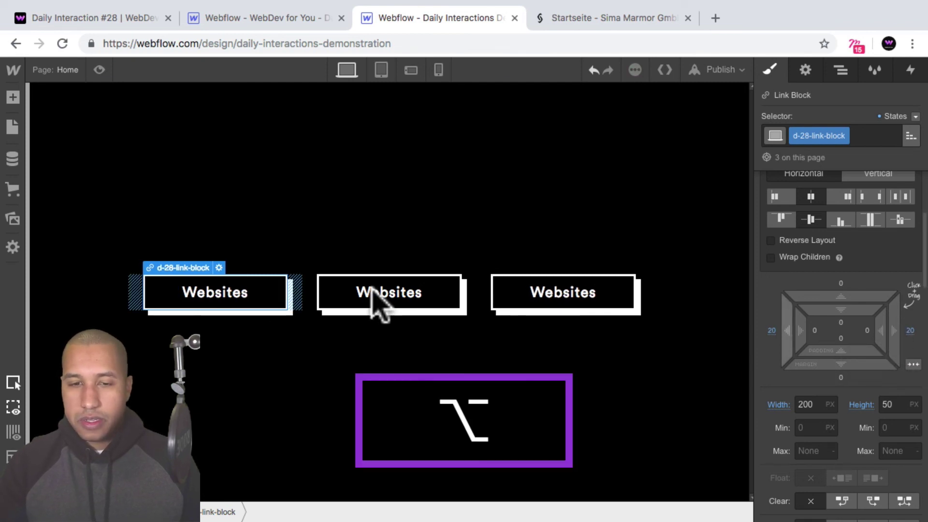
Step: Replace the middle button's text with "Apps"
click(407, 297)
double_click(410, 296)
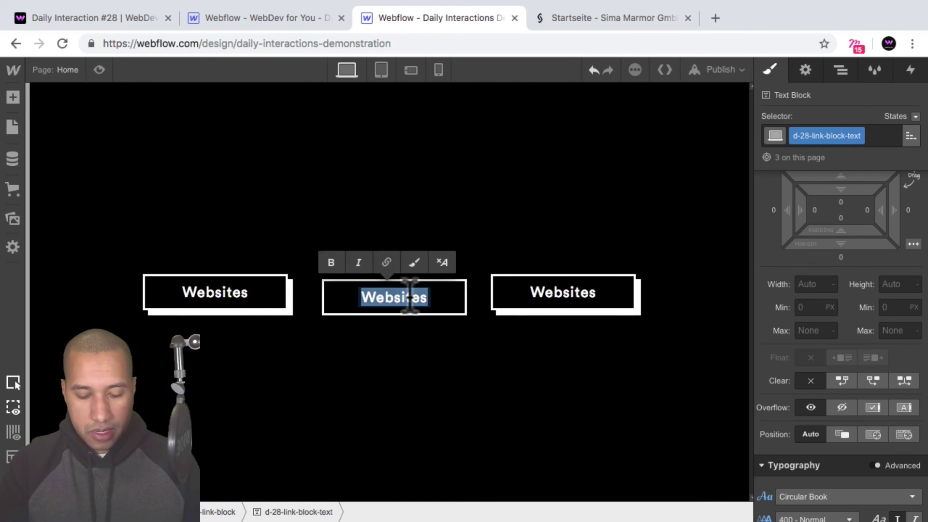
text(Apps)
key(Escape)
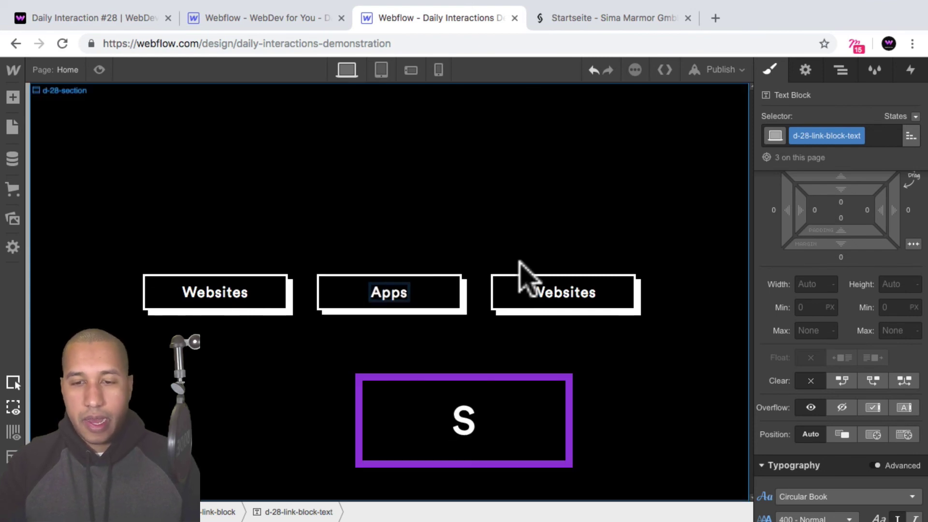
Step: Replace the third button's text with "Branding" and finish by selecting the surrounding section
double_click(563, 298)
text(Bra)
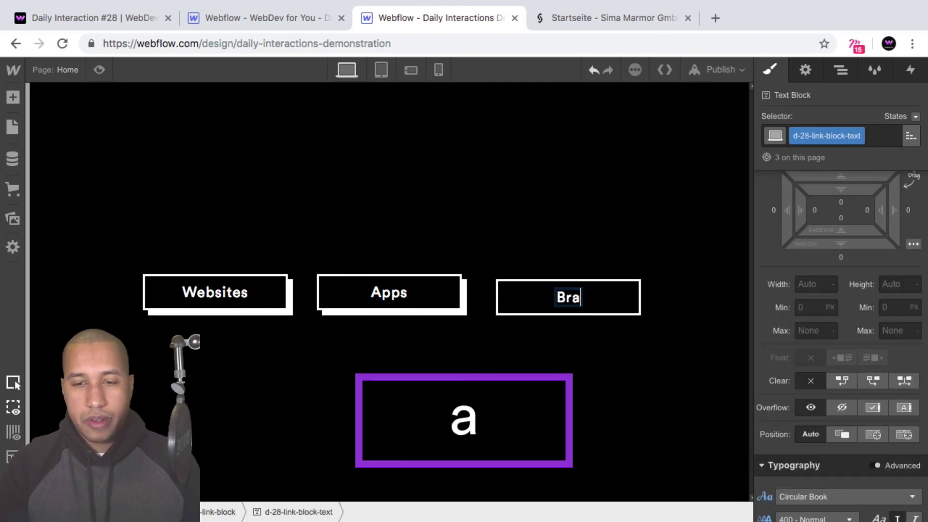
text(nding)
key(Escape)
click(532, 249)
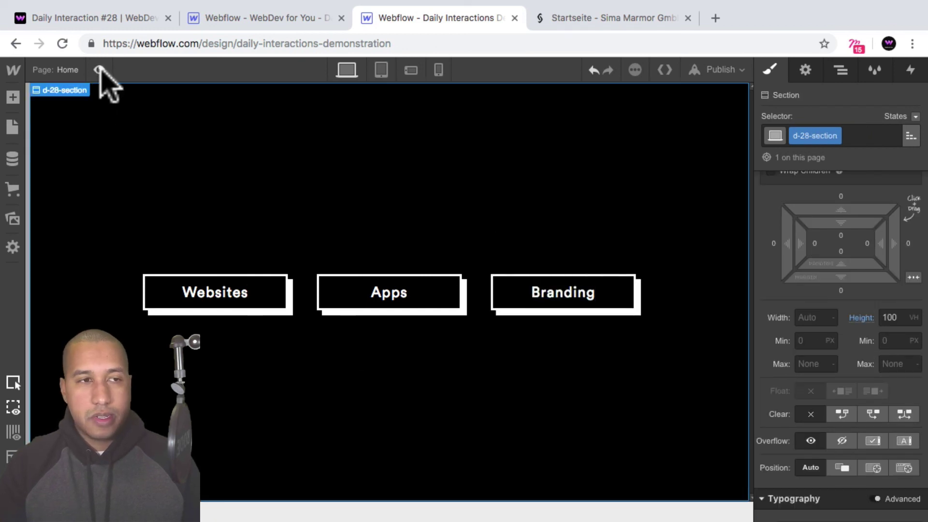
Step: Preview the three buttons' hover effect, and compare the design with the Sima Marmor website and the published Demo 28 page
click(99, 69)
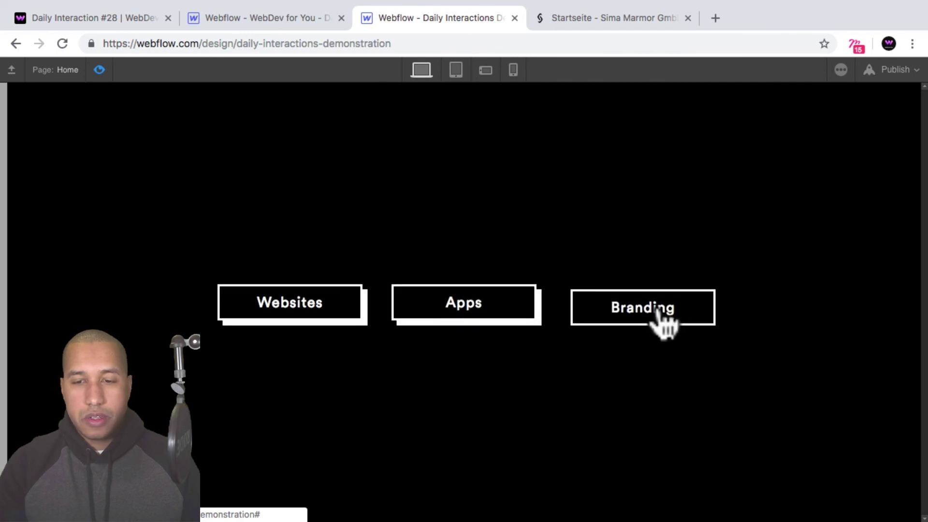
key(super+shift+p)
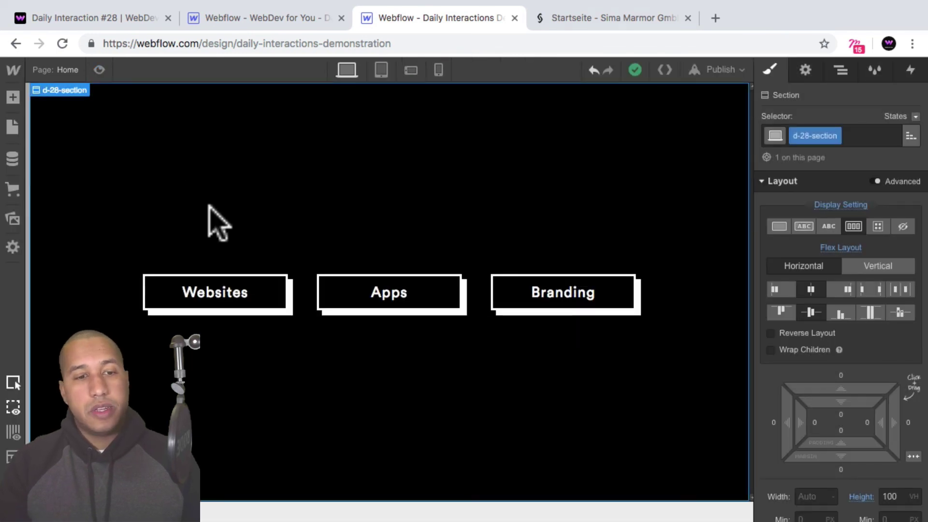
click(624, 29)
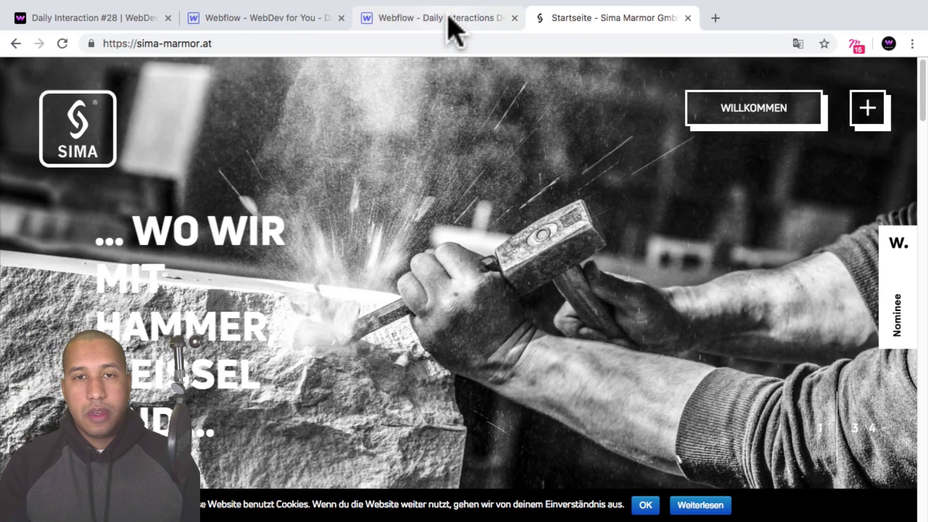
click(448, 18)
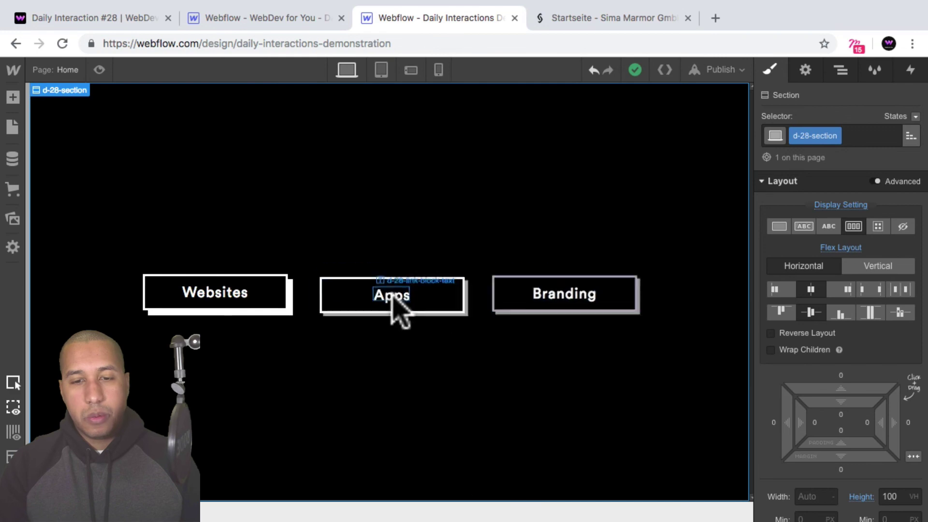
click(104, 19)
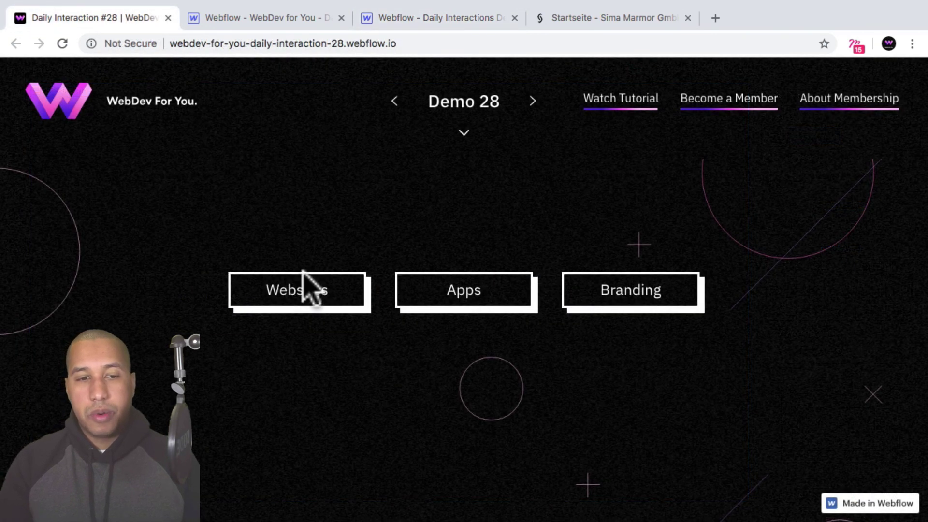